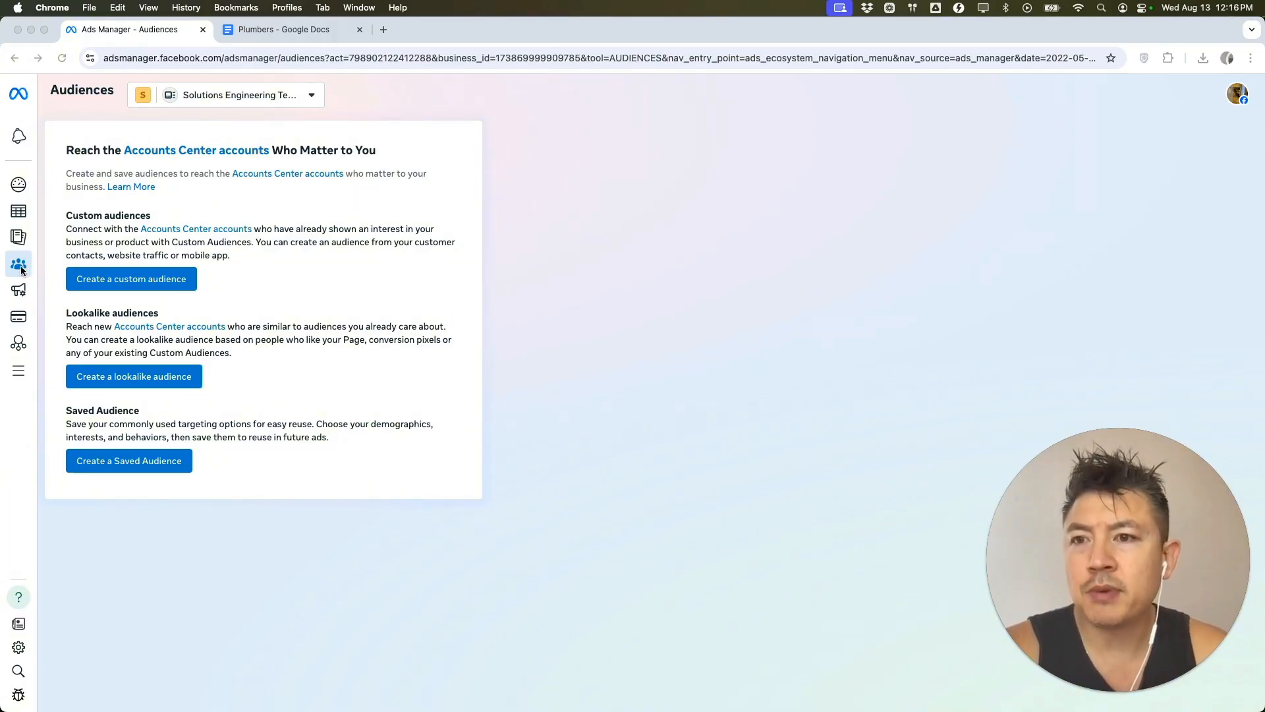
# Step: Start a new saved audience and name it "Plumbers In California"
pyautogui.moveTo(45, 266)
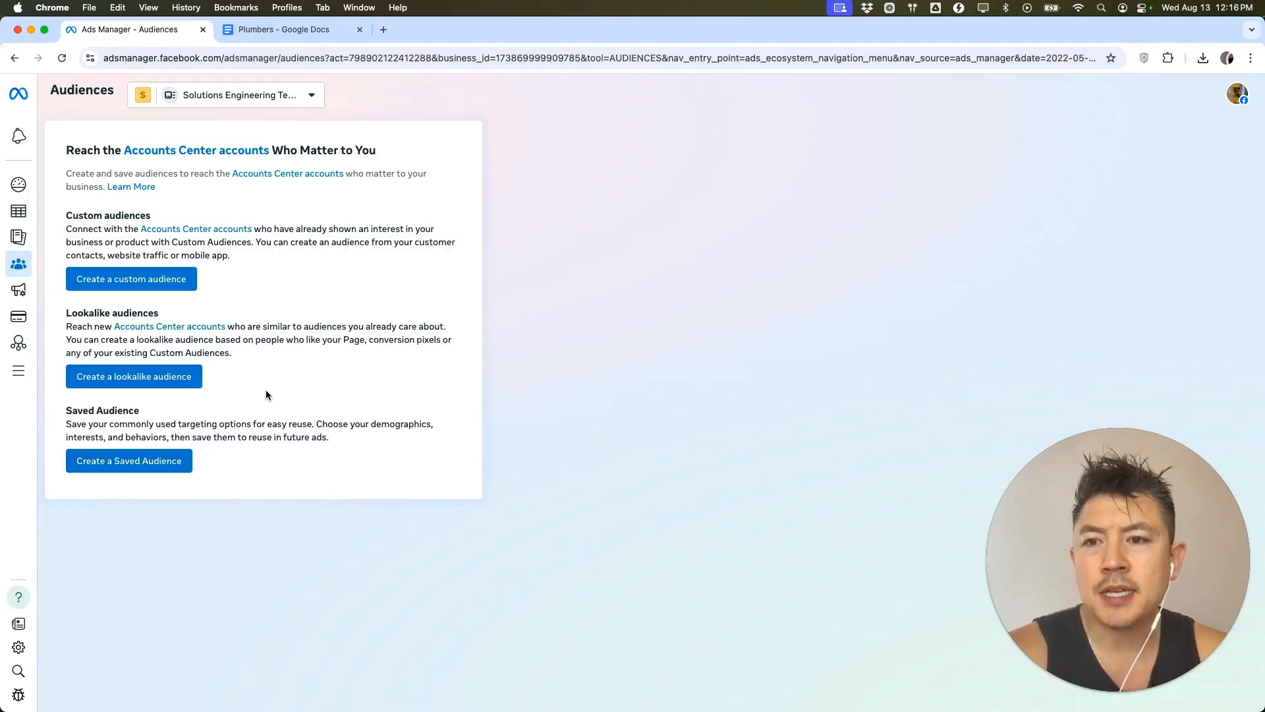
pyautogui.click(159, 461)
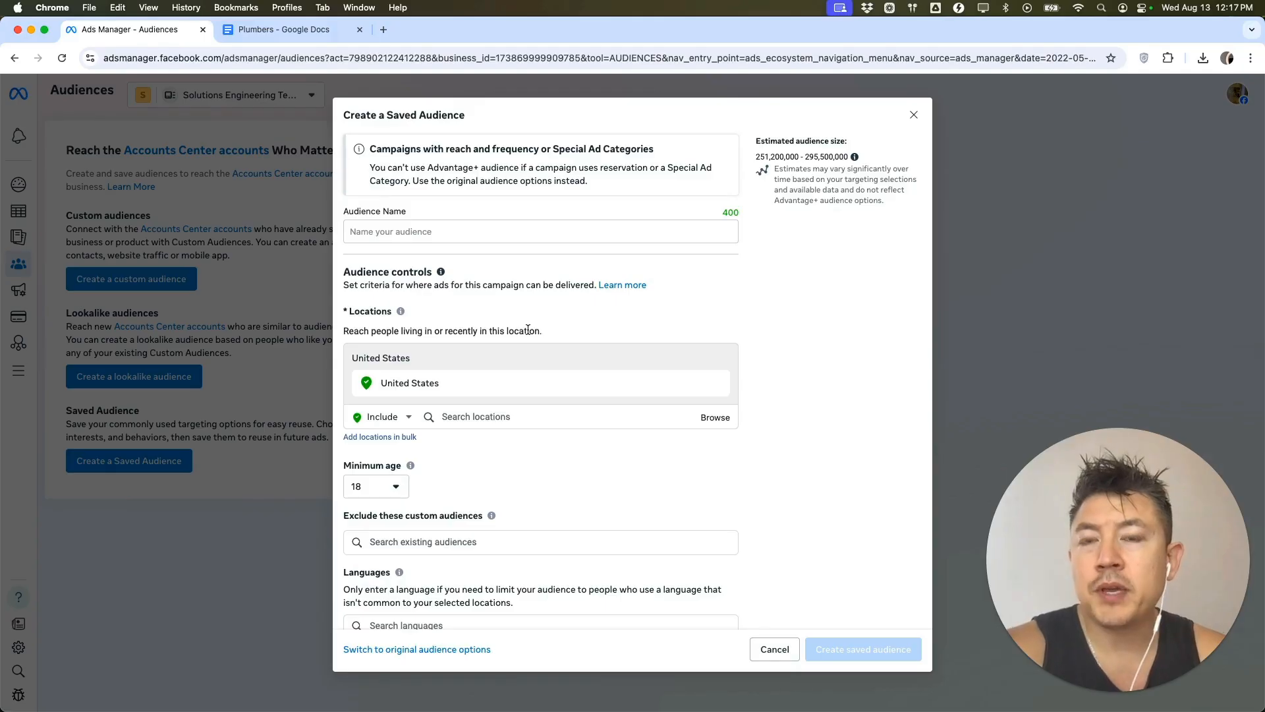
pyautogui.click(374, 231)
pyautogui.write('Pl')
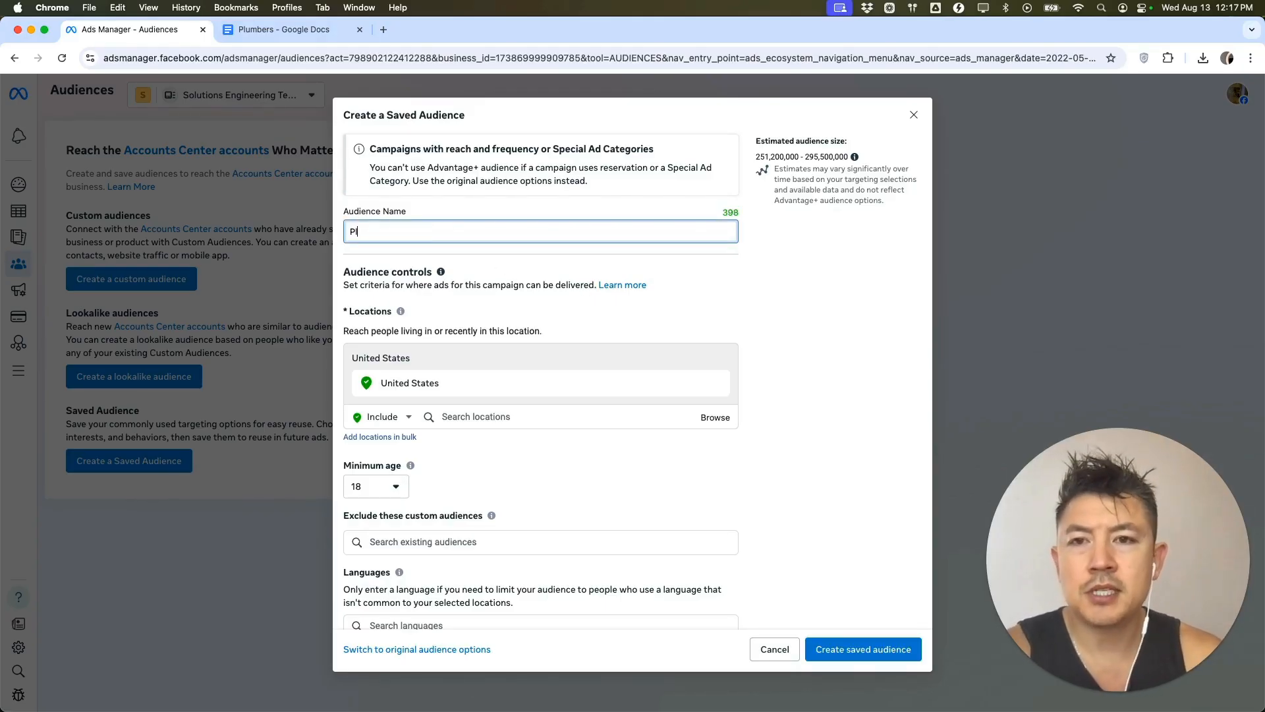
pyautogui.write('umbers In California')
# Step: Set the audience location to the state of California, United States
pyautogui.scroll(-3, 703, 281)
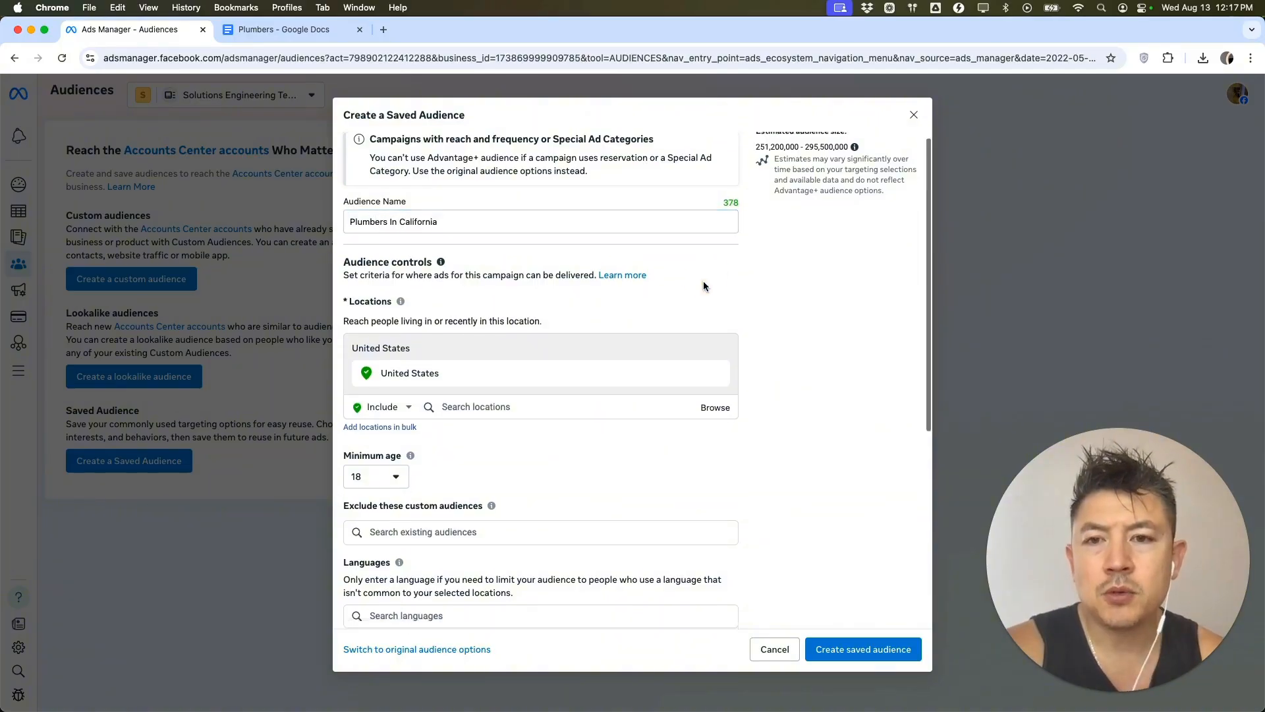
pyautogui.click(446, 263)
pyautogui.write('californ')
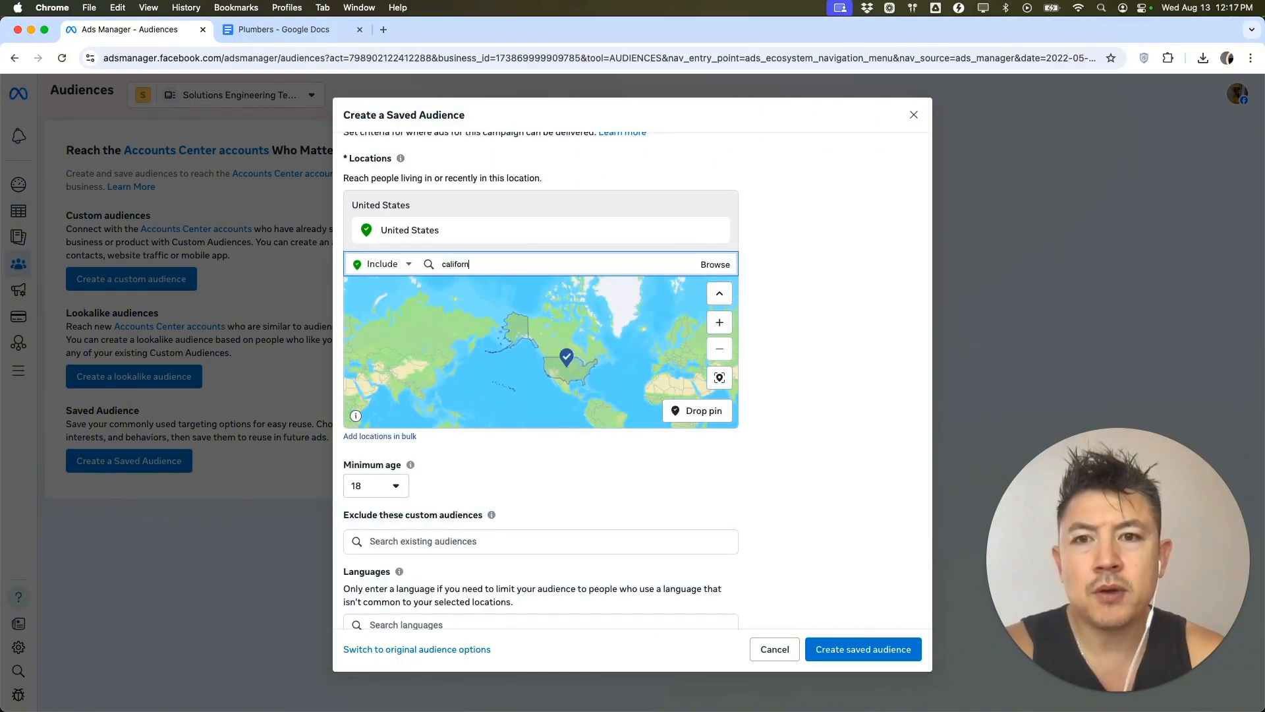
pyautogui.write('ia')
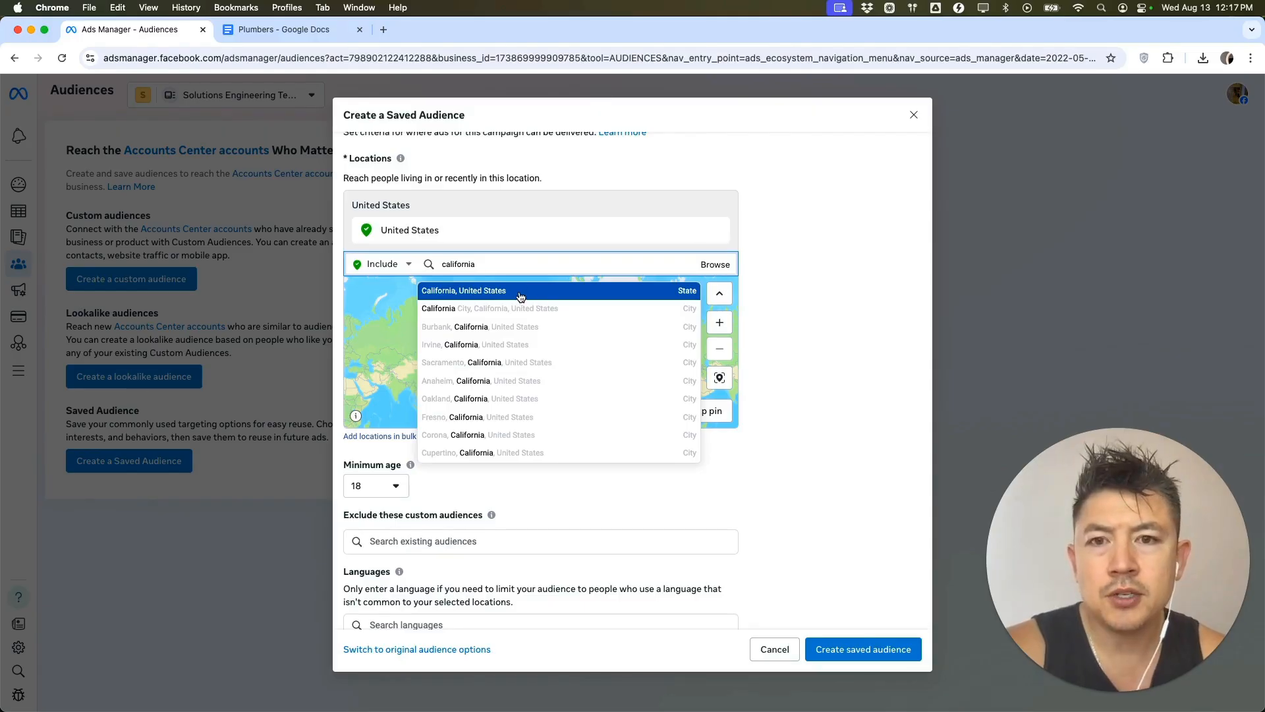
pyautogui.click(520, 292)
# Step: In the original audience options, turn off reaching more people likely to respond to the ads for the California location
pyautogui.scroll(-1, 753, 289)
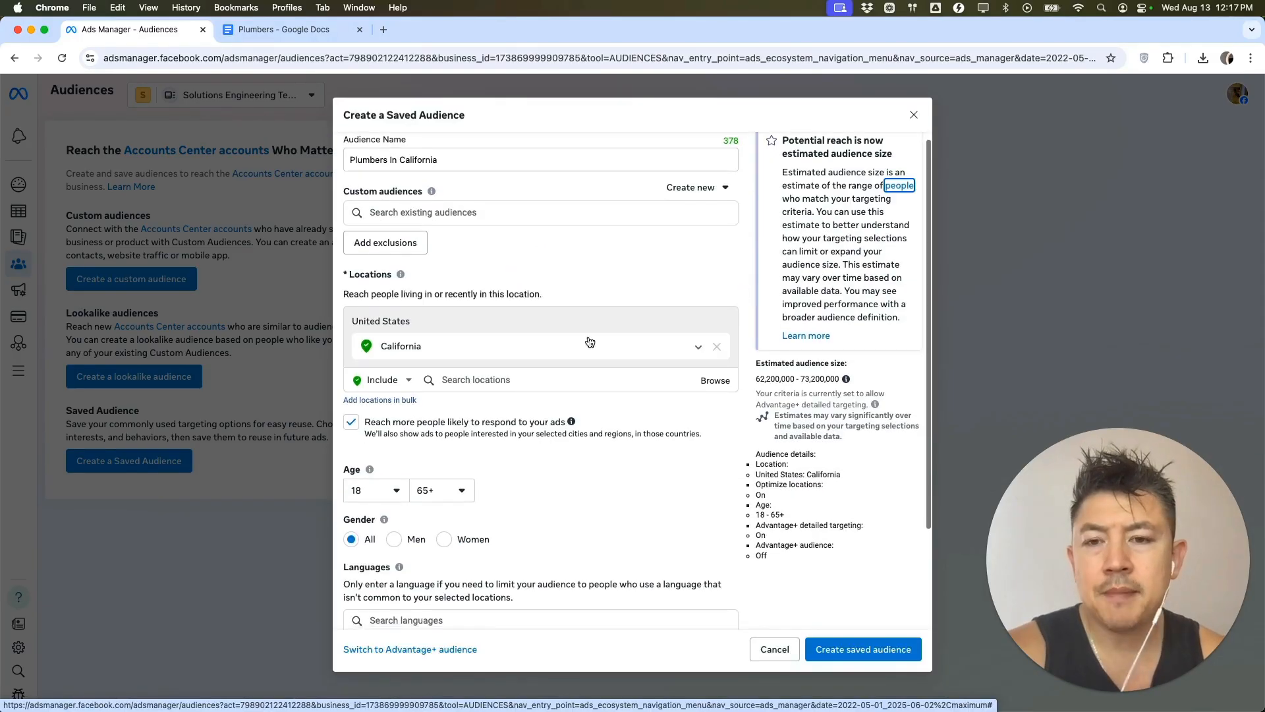
pyautogui.click(351, 421)
pyautogui.scroll(-5, 682, 456)
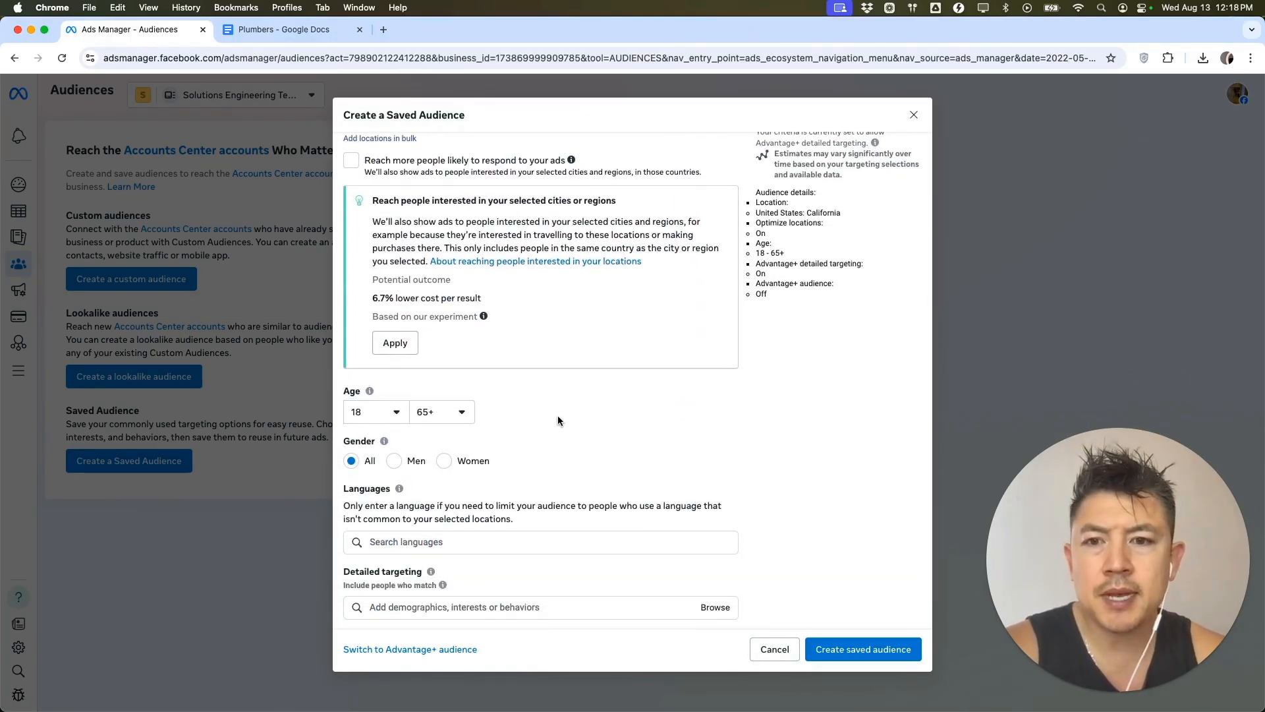
# Step: Limit the audience's languages to English (All)
pyautogui.moveTo(384, 441)
pyautogui.scroll(-1, 679, 440)
pyautogui.click(395, 494)
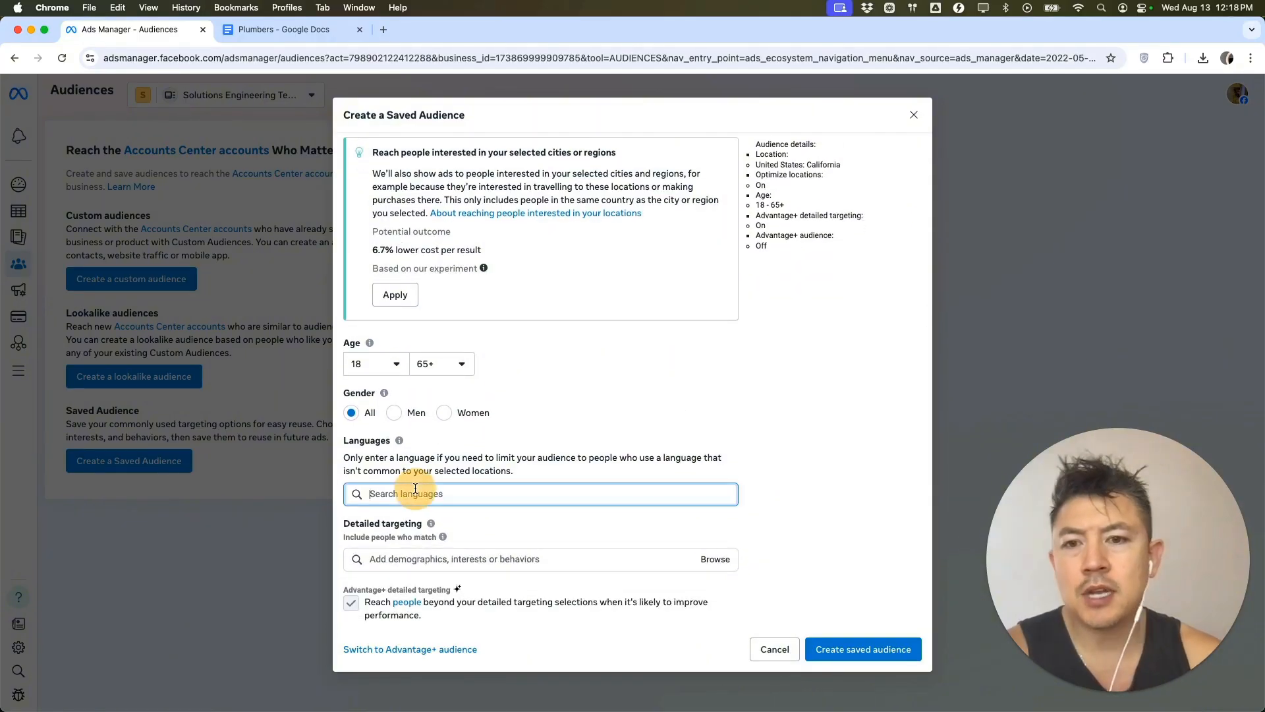
pyautogui.write('engli')
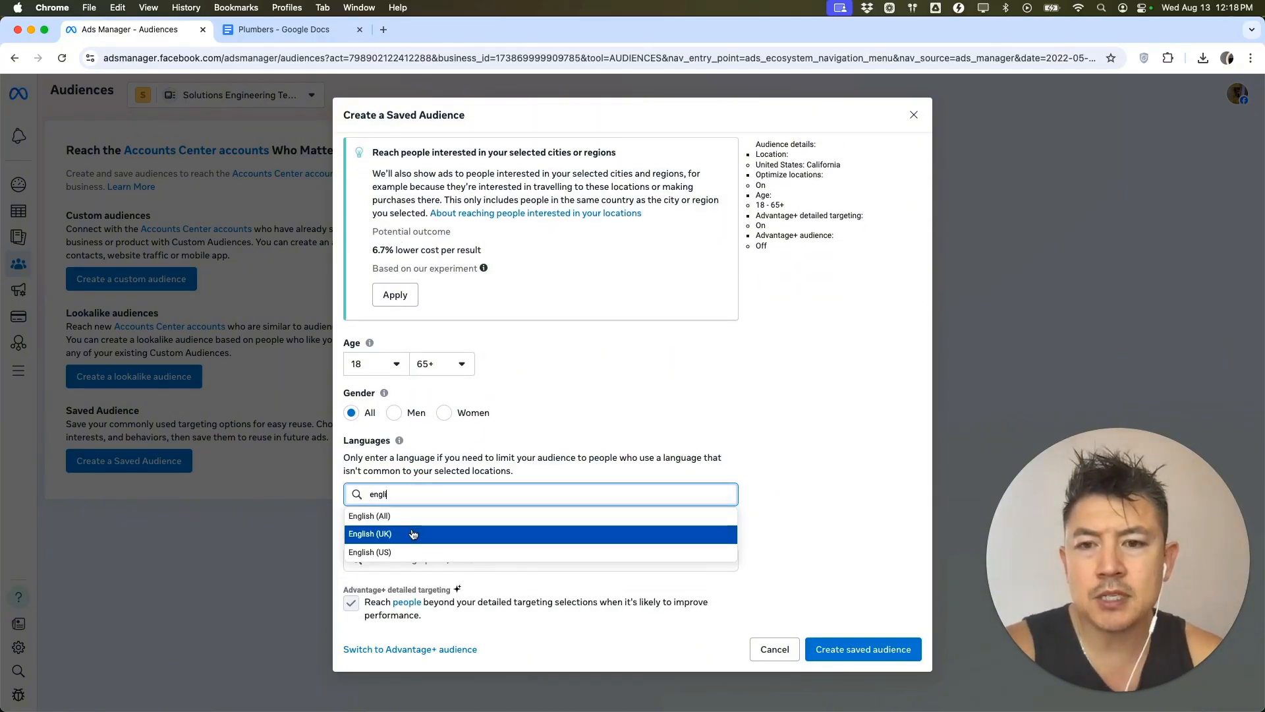
pyautogui.press('Return')
# Step: Try to turn off Advantage+ detailed targeting, switch to Advantage+ audience, and return to the original audience options
pyautogui.scroll(-1, 723, 403)
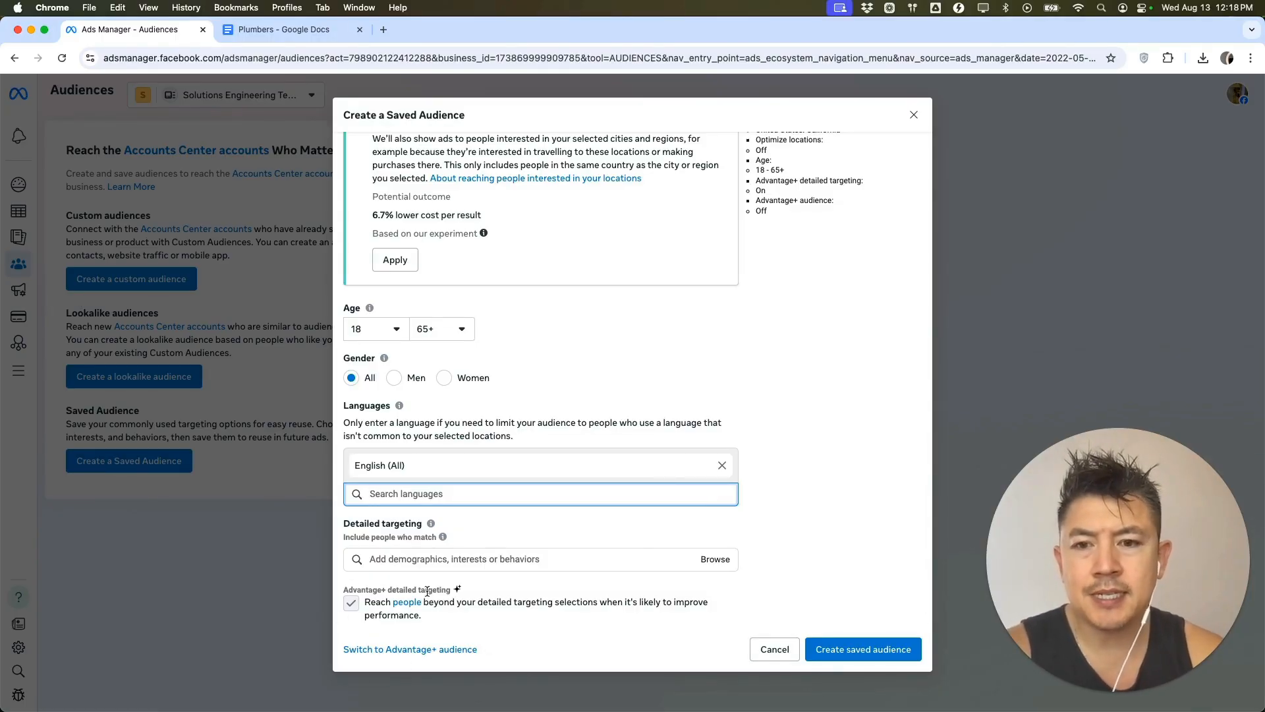
pyautogui.click(355, 607)
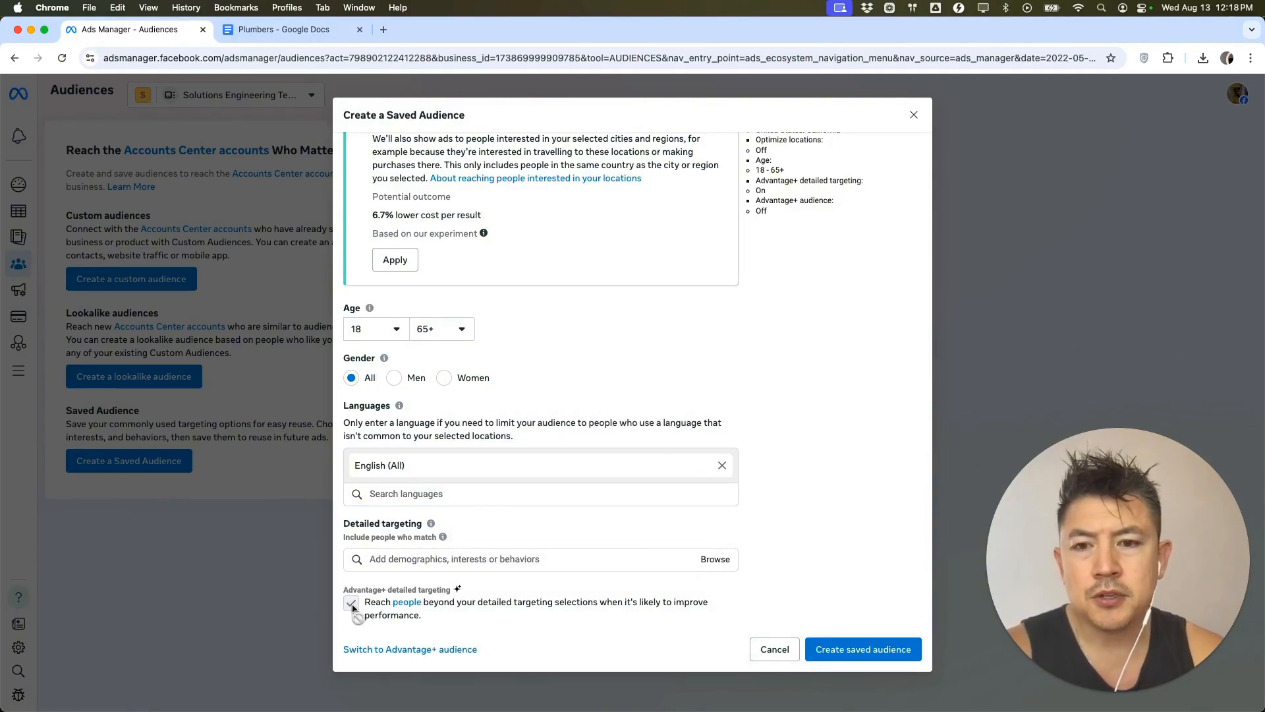
pyautogui.click(429, 651)
pyautogui.scroll(-10, 745, 393)
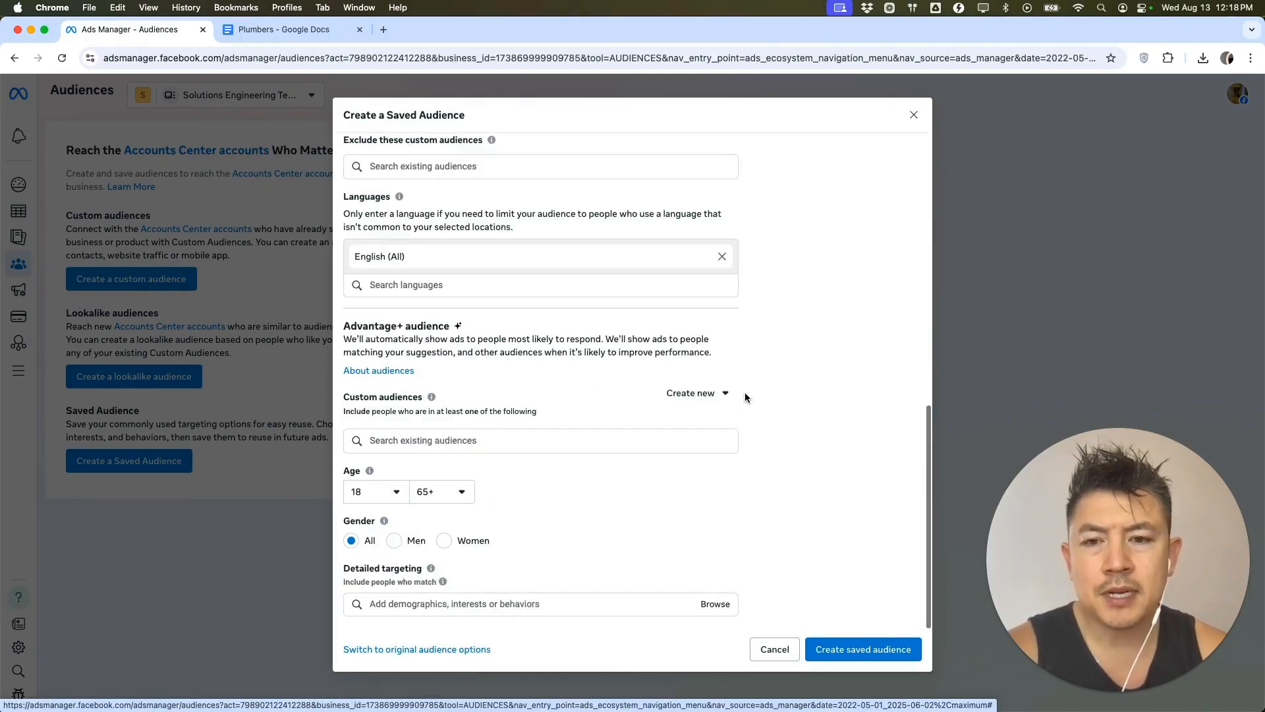
pyautogui.click(363, 652)
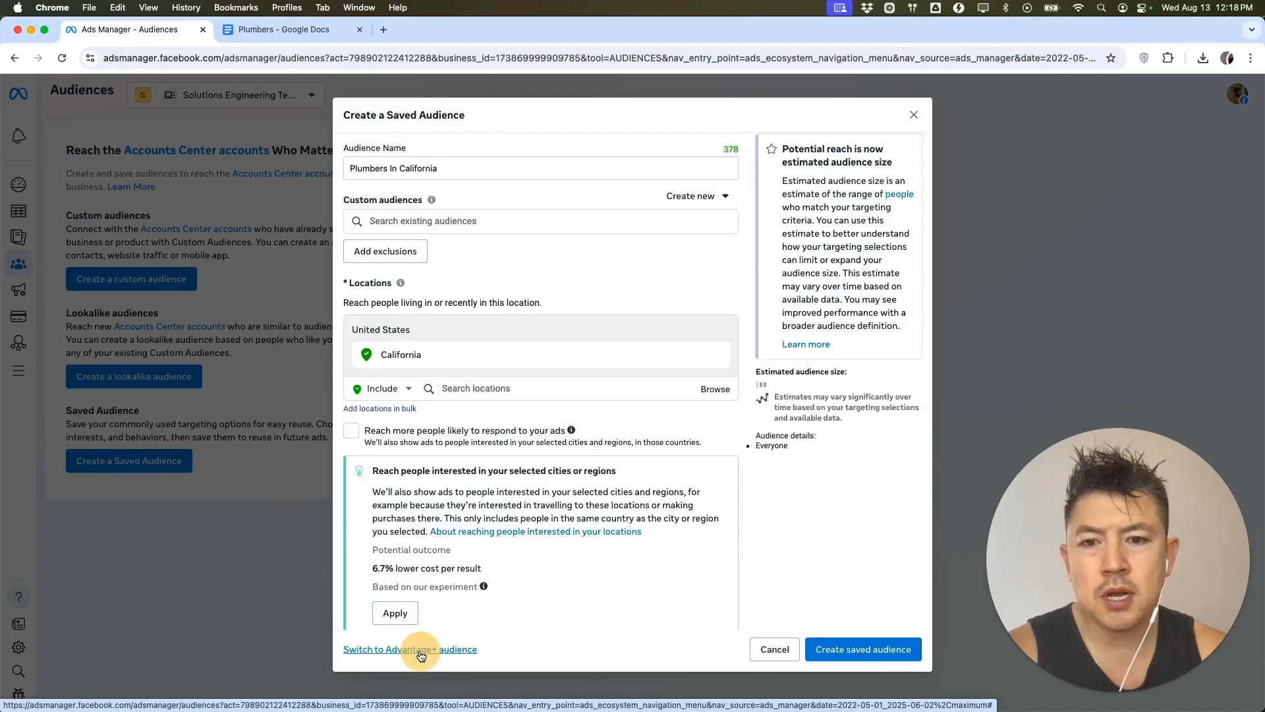
pyautogui.scroll(-5, 722, 467)
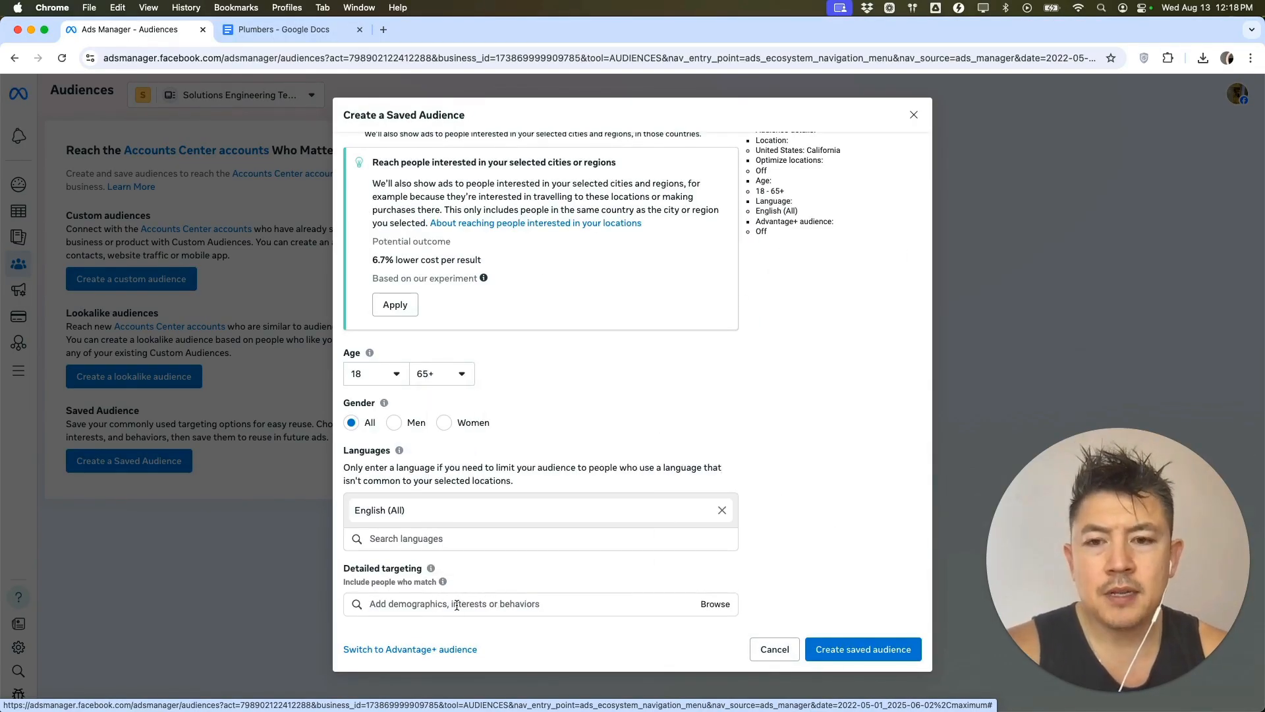
# Step: Switch to the Plumbers document in Google Docs and review its list of plumbing-related targeting keywords
pyautogui.click(306, 34)
pyautogui.scroll(-1, 587, 316)
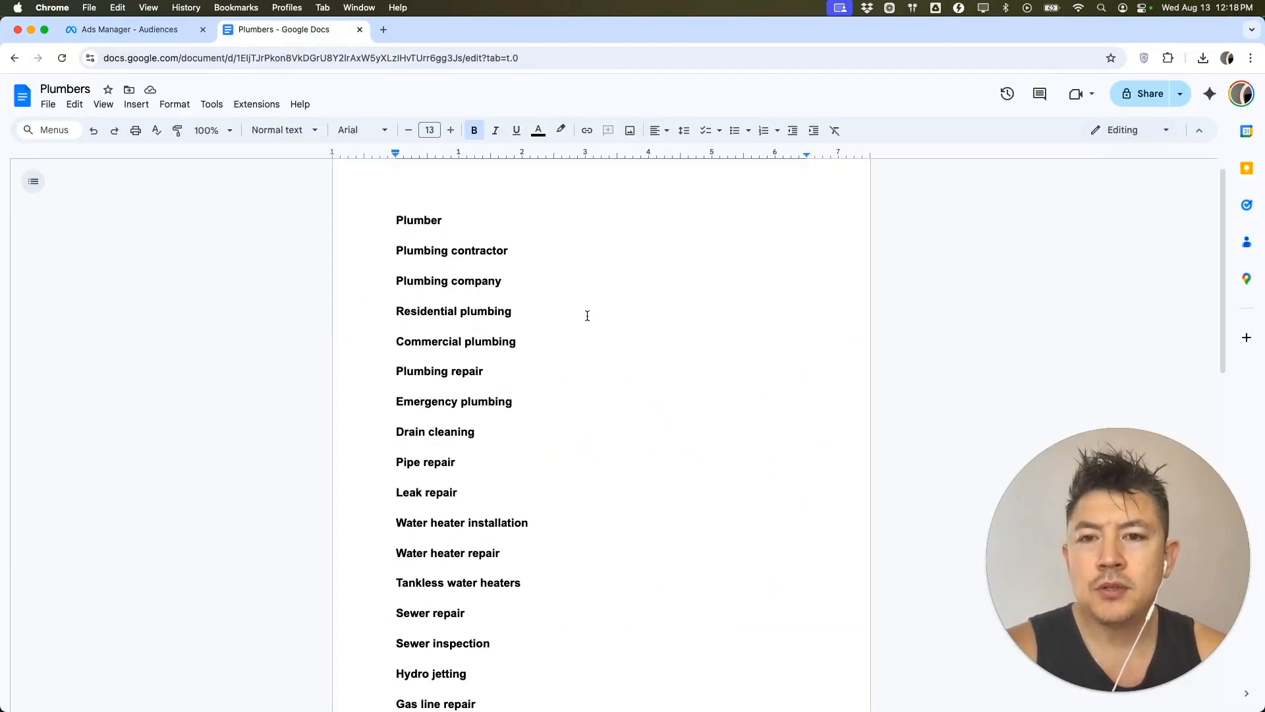
pyautogui.scroll(-2, 587, 316)
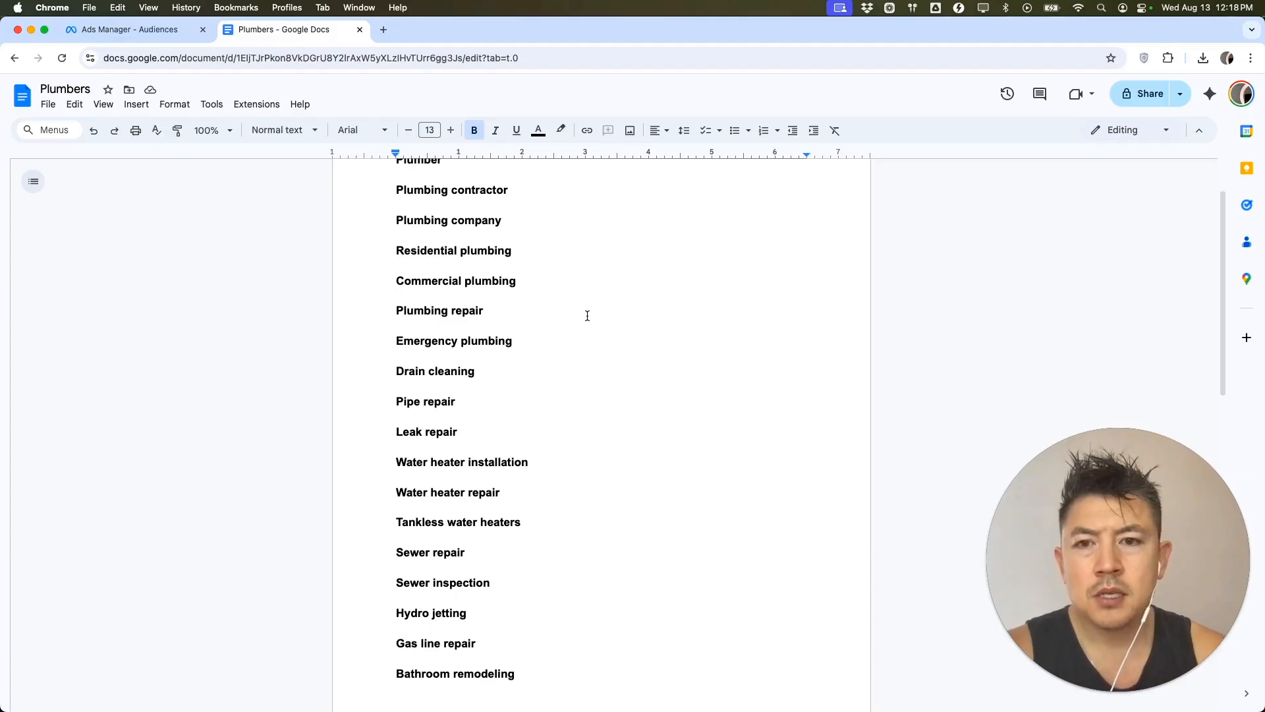
pyautogui.scroll(1, 587, 316)
pyautogui.scroll(-3, 587, 316)
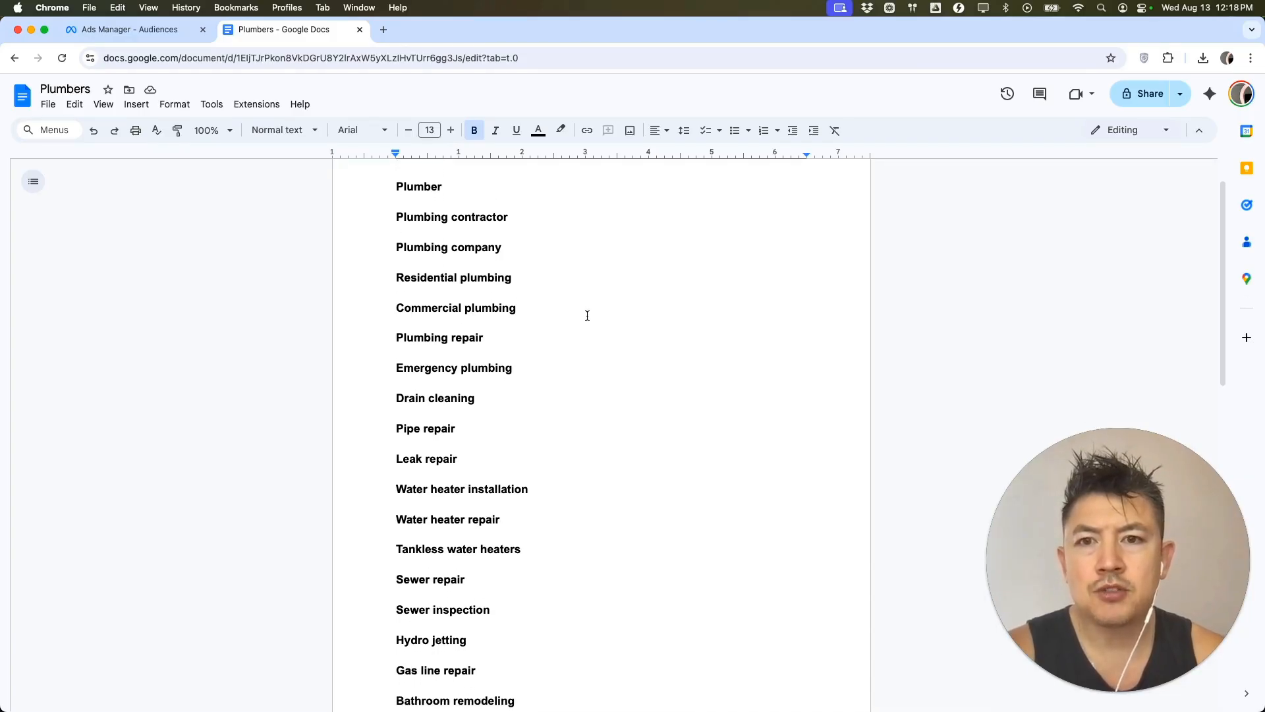
pyautogui.scroll(-10, 587, 316)
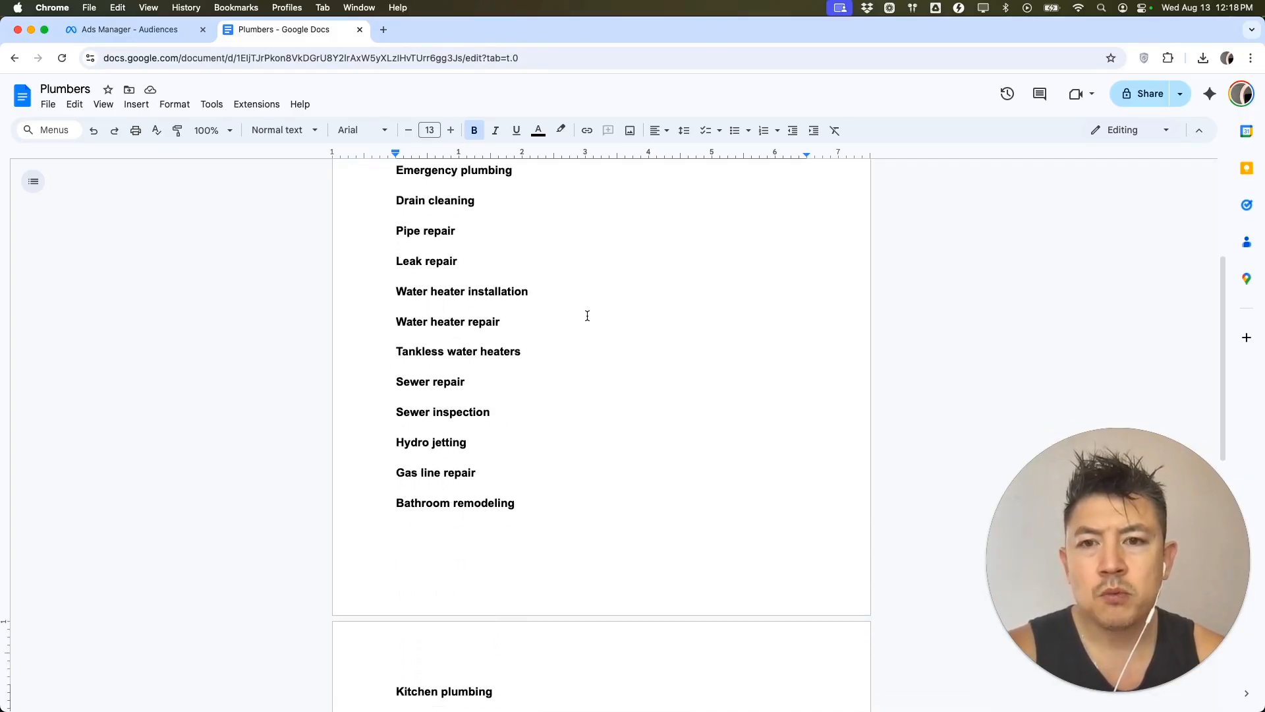
pyautogui.scroll(-10, 587, 316)
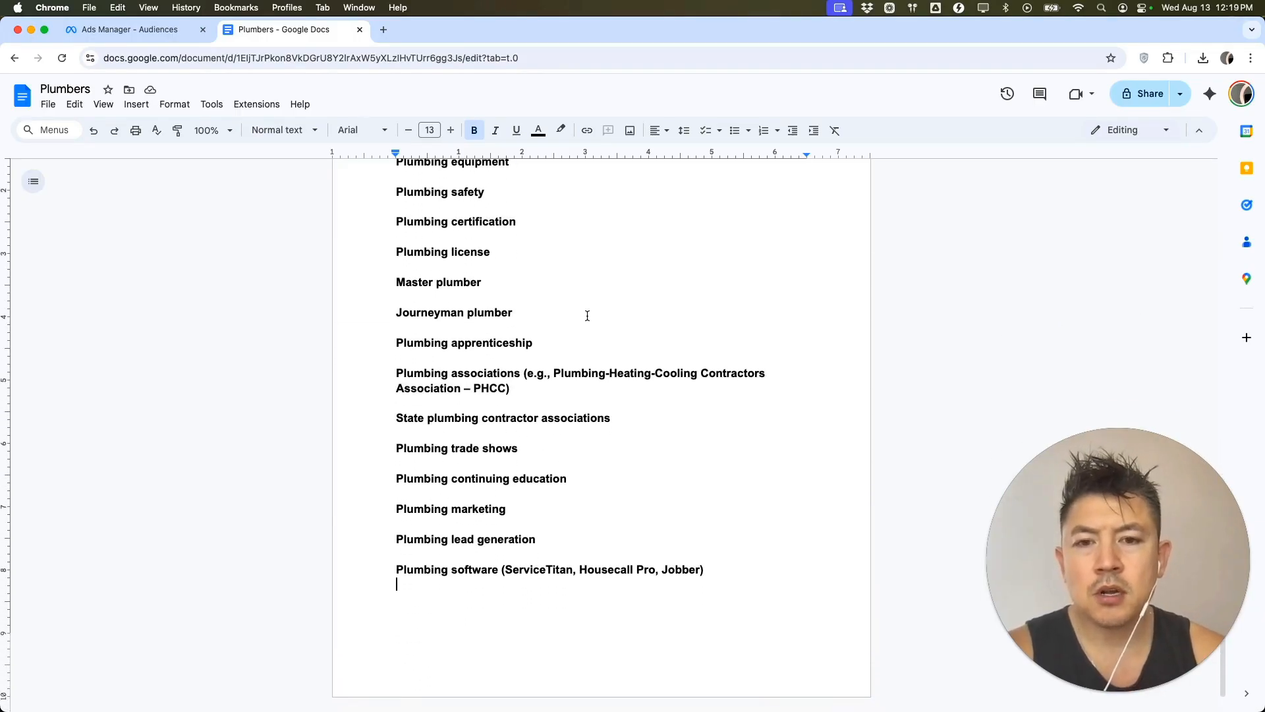
pyautogui.scroll(7, 587, 315)
pyautogui.scroll(-8, 587, 315)
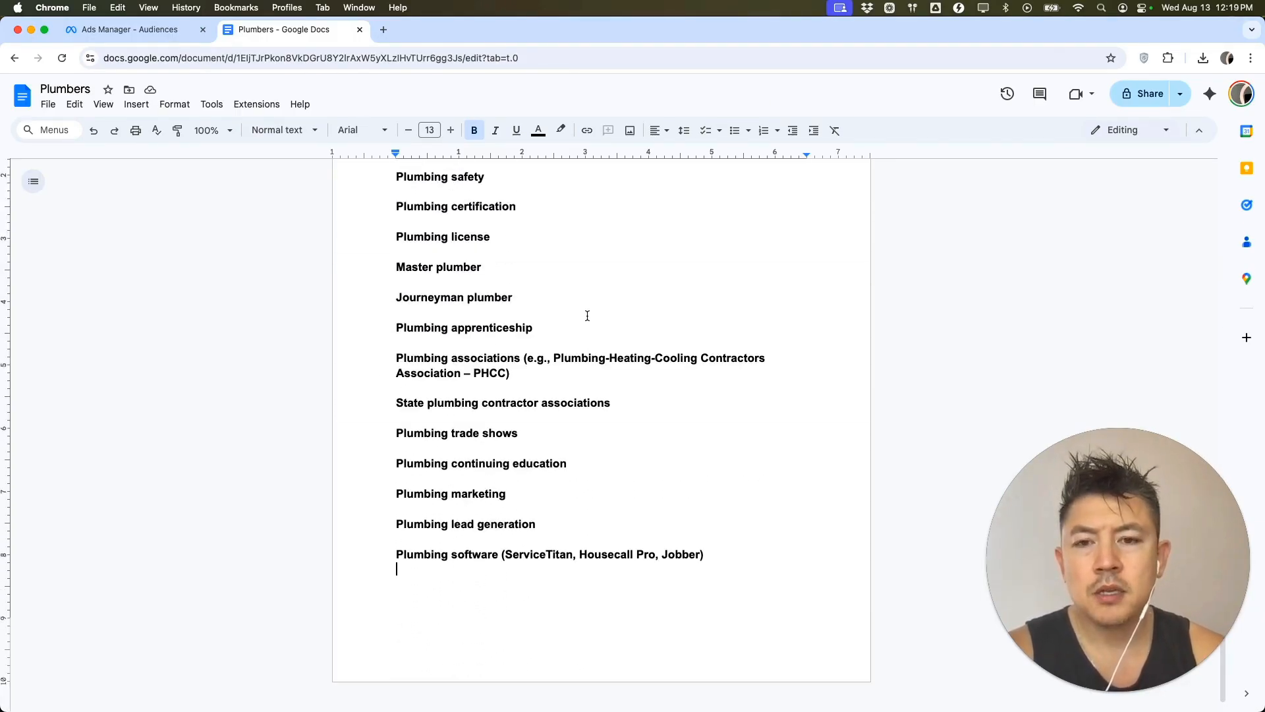
pyautogui.scroll(20, 610, 404)
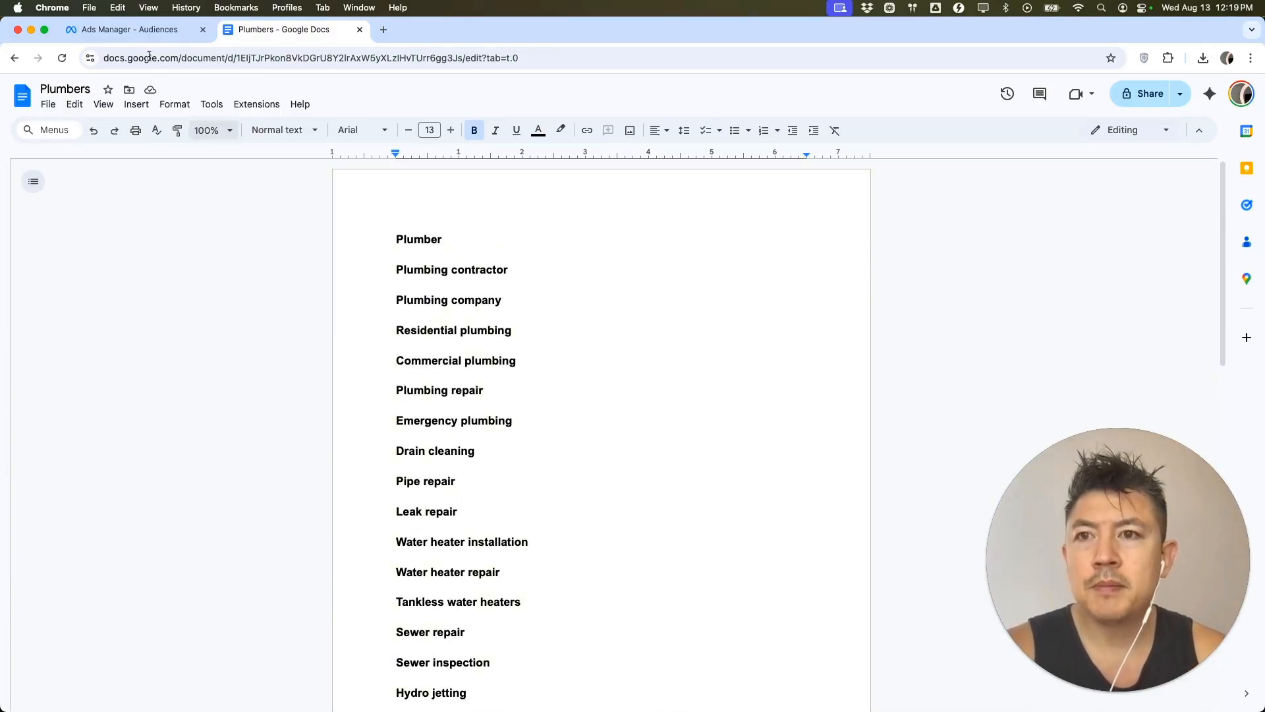
# Step: Back in Ads Manager, search detailed targeting for "plumber" and add the job titles Plumber, Plumbing Contractor, Master Plumber and Plumber Assistant
pyautogui.click(122, 33)
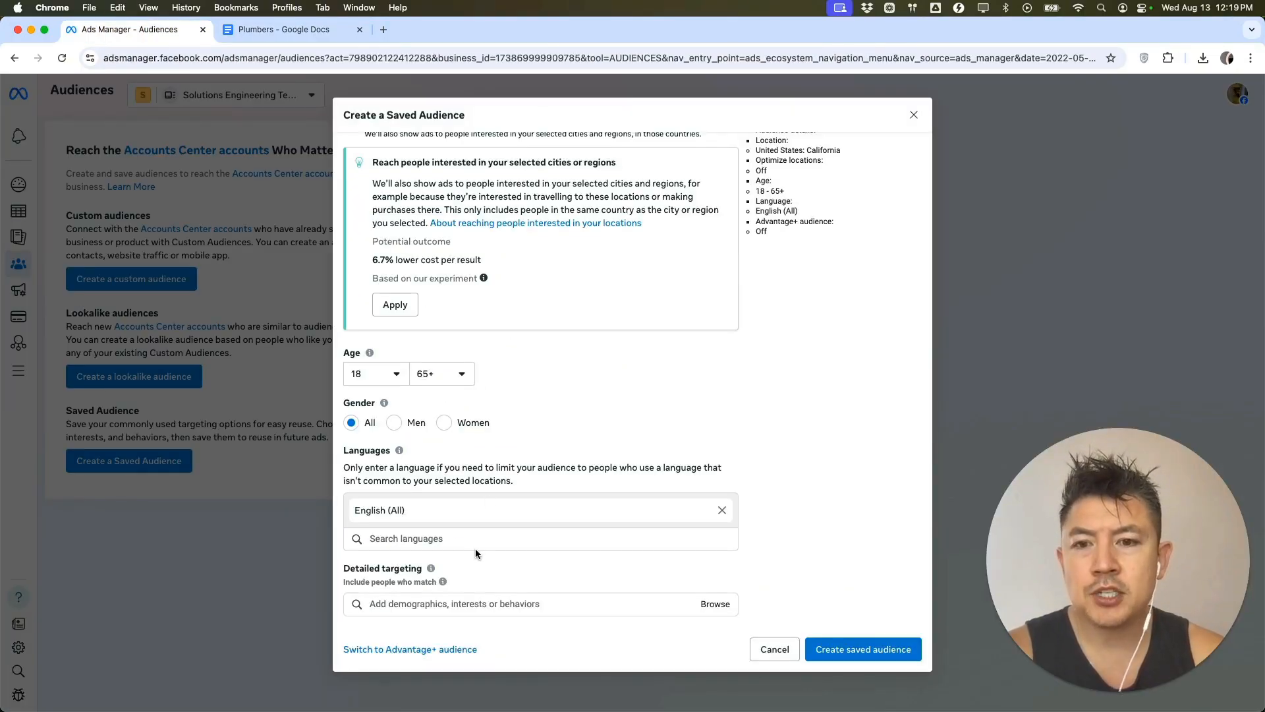
pyautogui.click(422, 600)
pyautogui.write('plumber')
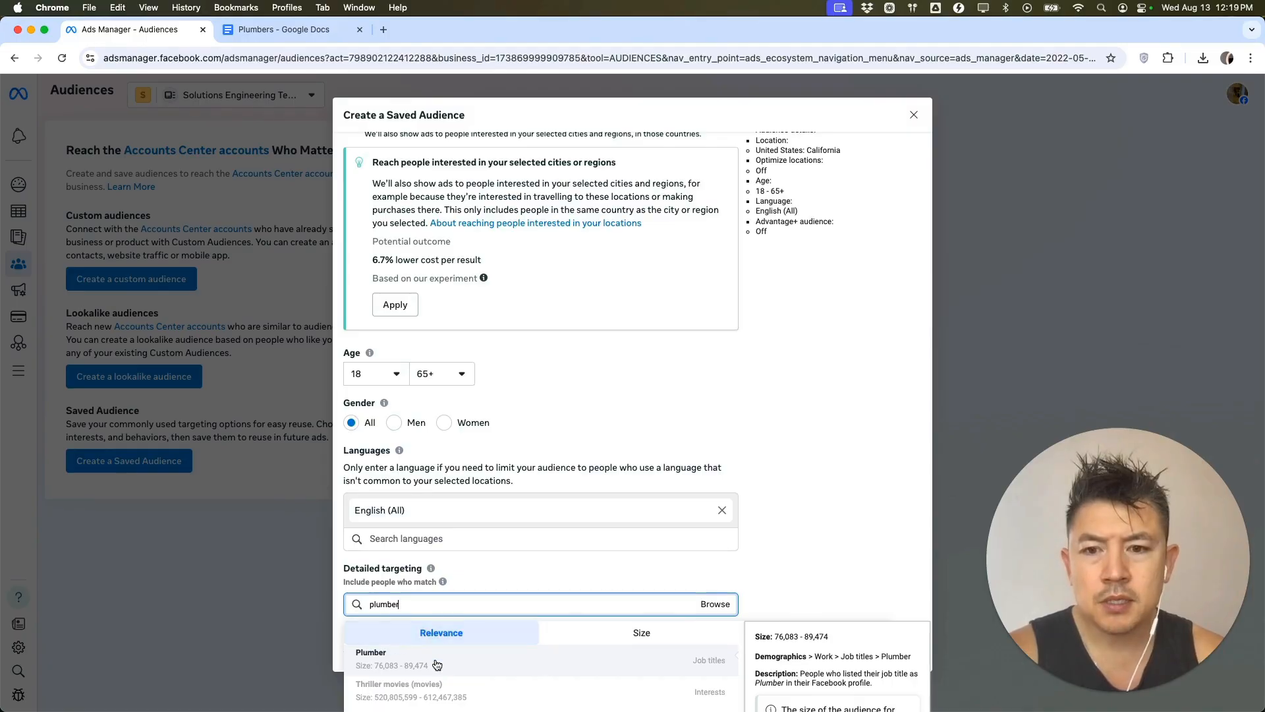
pyautogui.click(450, 659)
pyautogui.click(460, 623)
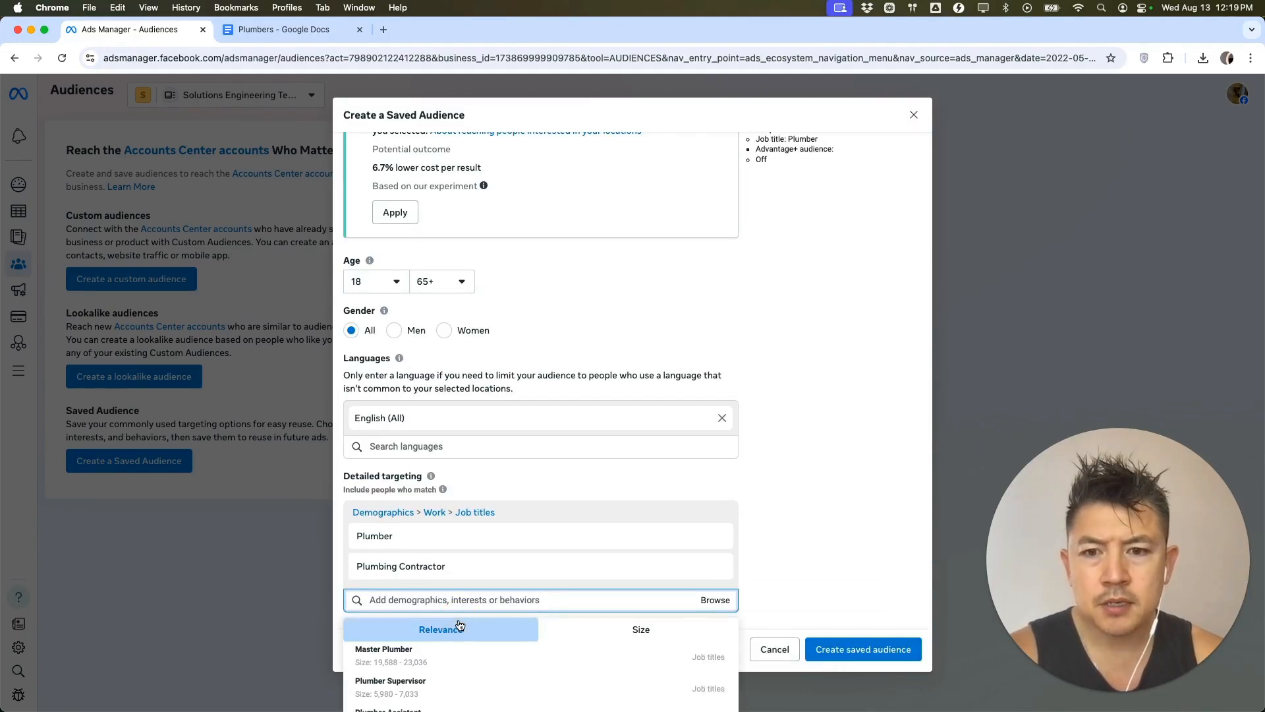
pyautogui.click(449, 654)
pyautogui.click(451, 654)
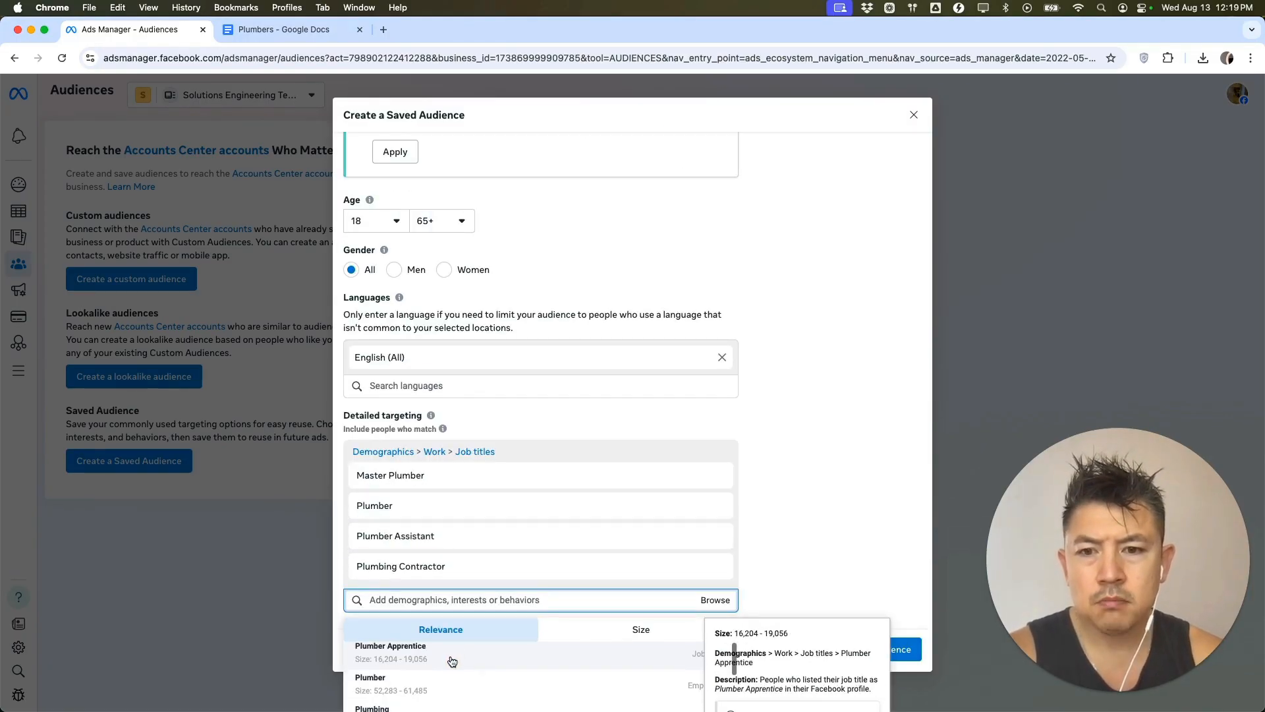
# Step: Add the suggested job titles Plumber Apprentice and Plumbing Apprentice and the employers Plumber and Plumbing to the detailed targeting
pyautogui.click(452, 659)
pyautogui.click(465, 634)
pyautogui.click(469, 634)
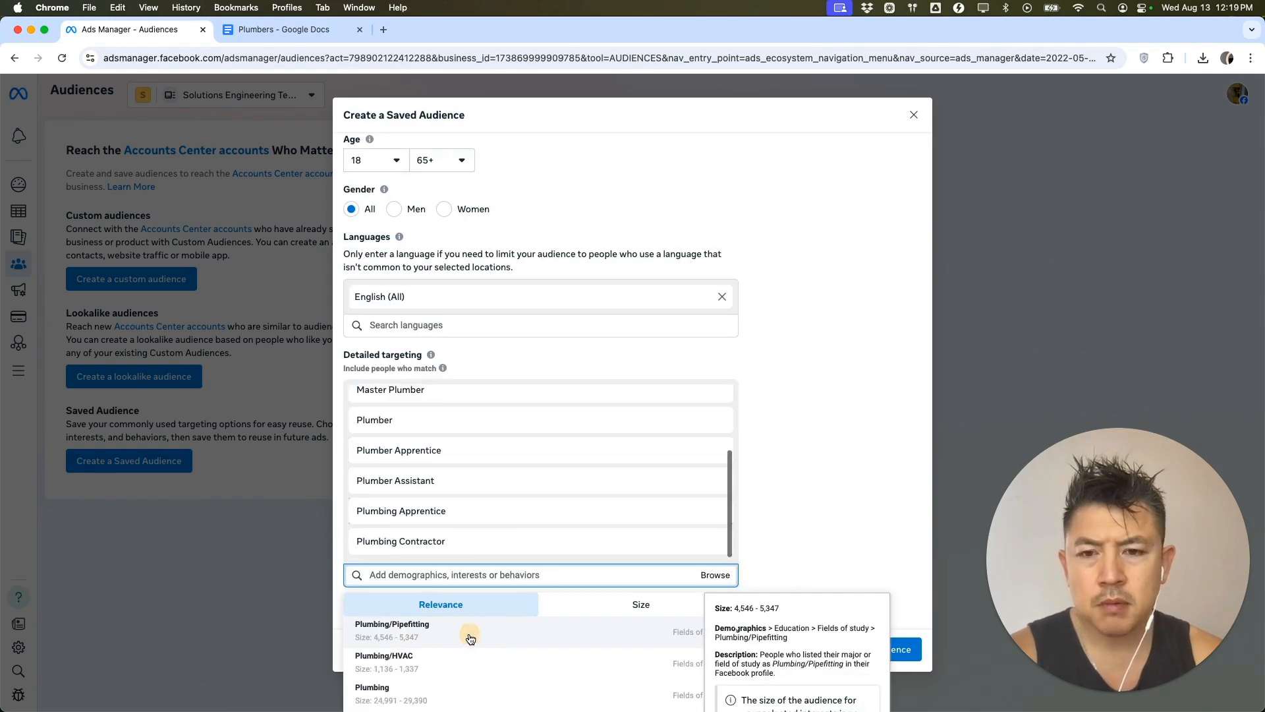
# Step: Add suggested fields of study Plumbing/Pipefitting, Plumbing/Gasfitting, Plumbing/HVAC, Pipefitting and Steamfitter/Pipefitter, plus Pipefitter as employer and job title
pyautogui.click(469, 636)
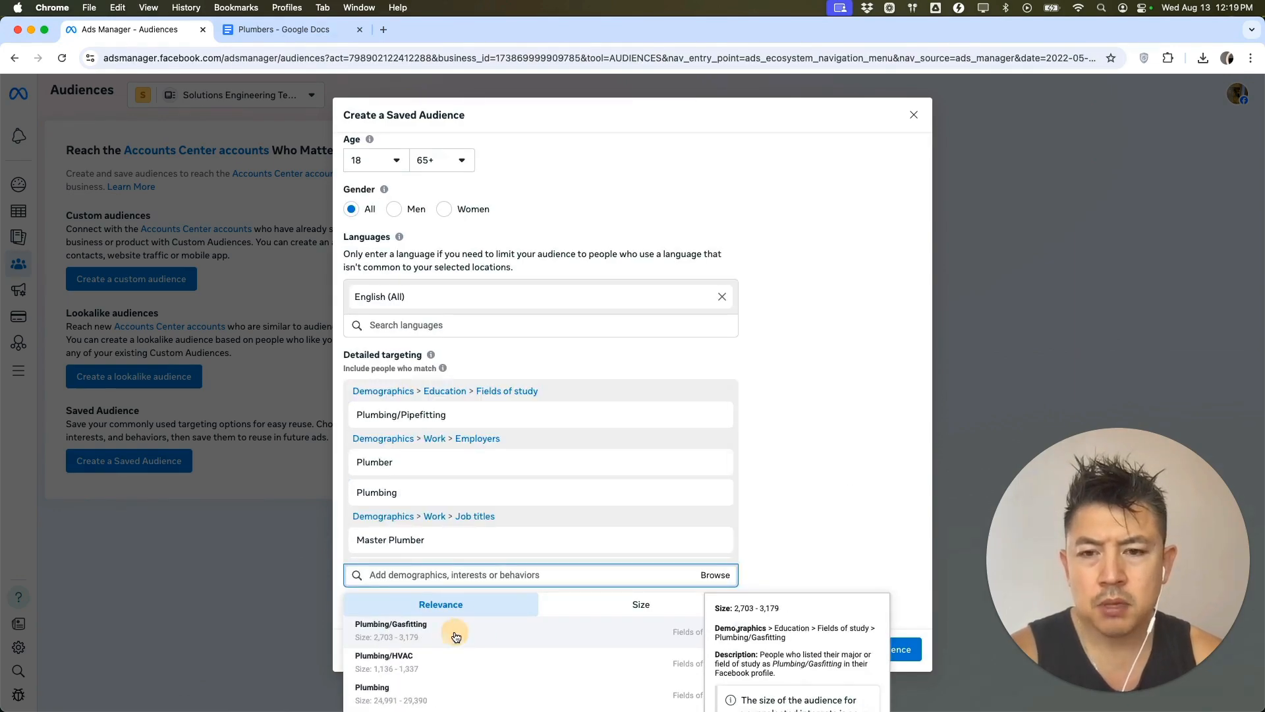
pyautogui.click(456, 635)
pyautogui.click(455, 635)
pyautogui.click(455, 635)
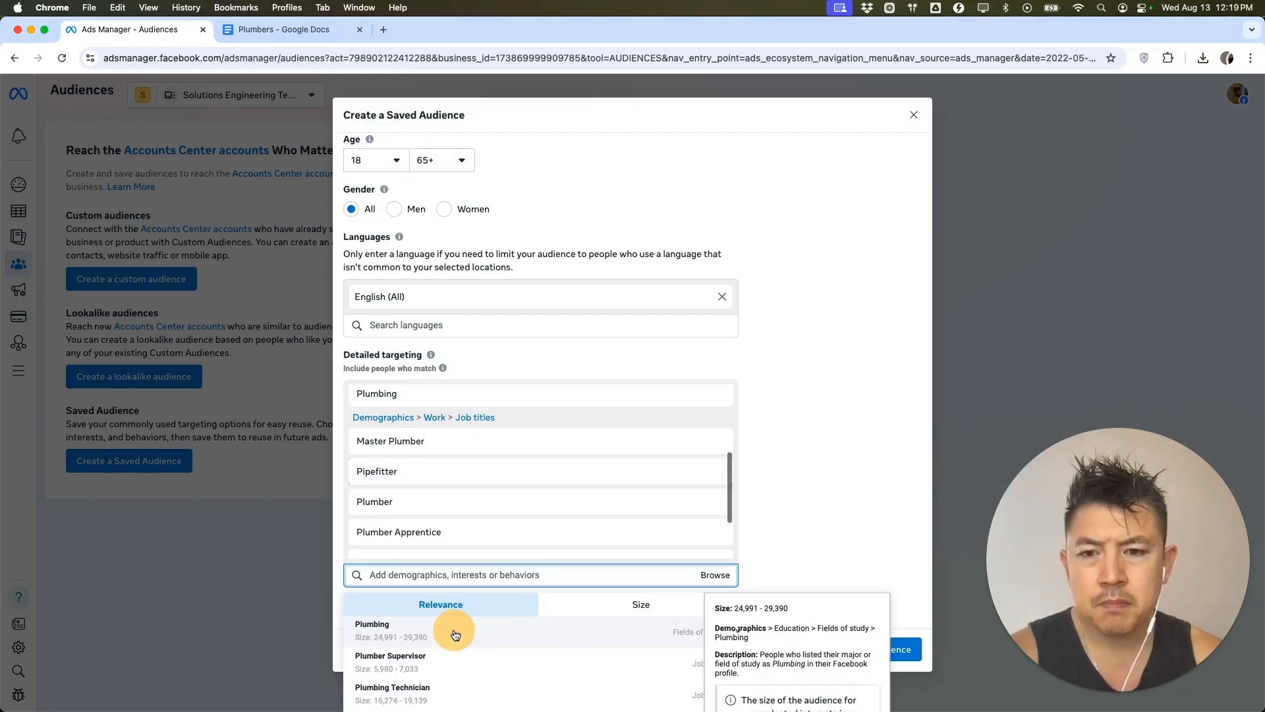
pyautogui.click(454, 634)
pyautogui.click(440, 634)
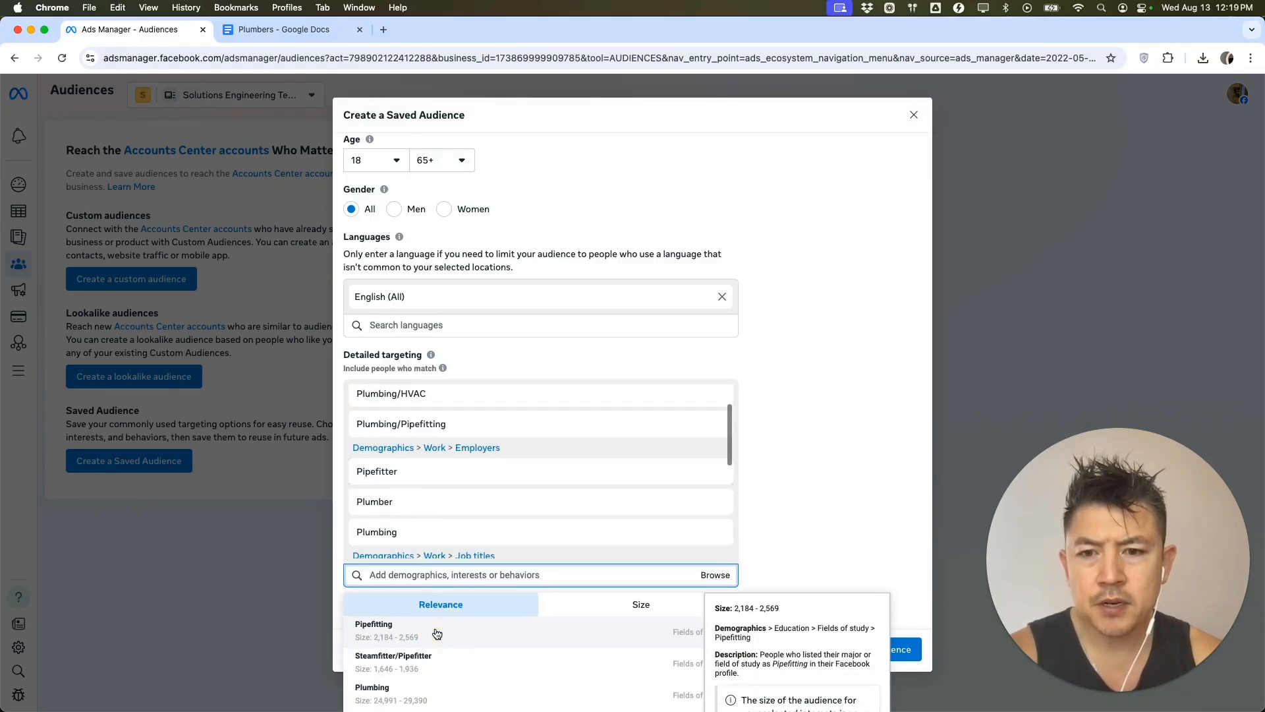
pyautogui.click(437, 634)
pyautogui.click(481, 661)
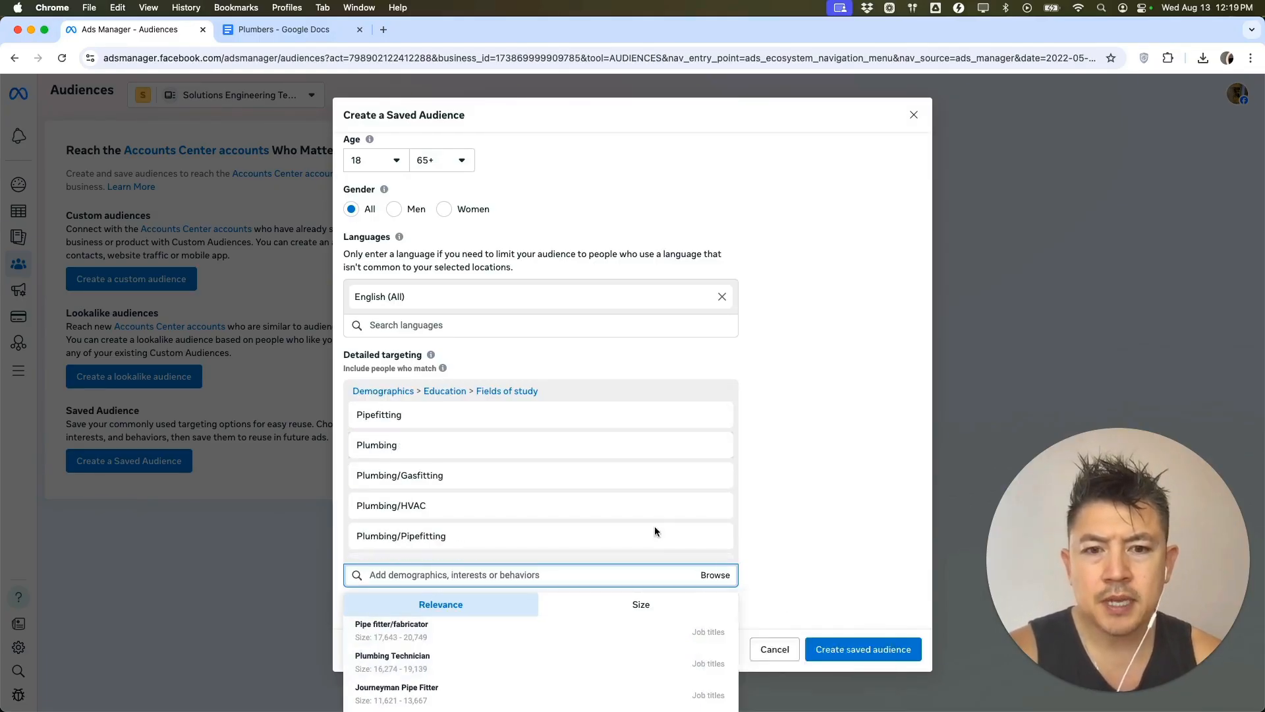
# Step: Review the estimated audience size and the audience details for the selected plumbing targeting
pyautogui.click(751, 394)
pyautogui.scroll(6, 752, 394)
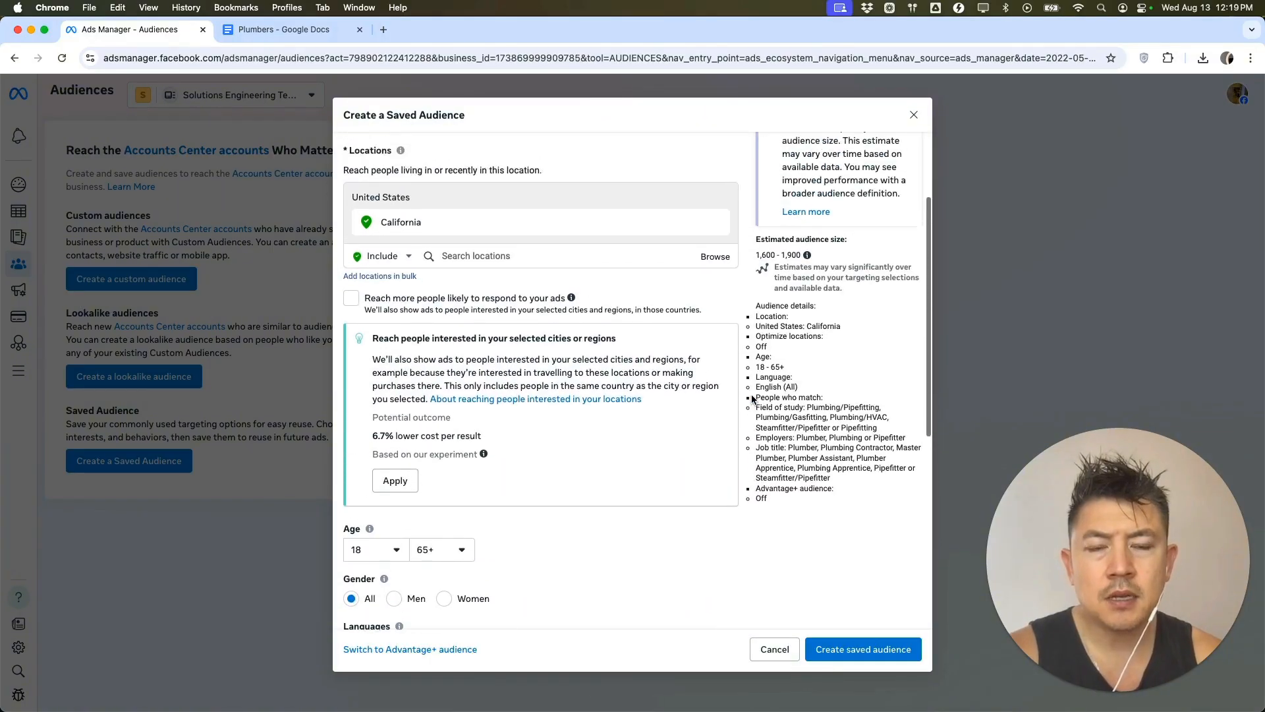
pyautogui.scroll(1, 752, 398)
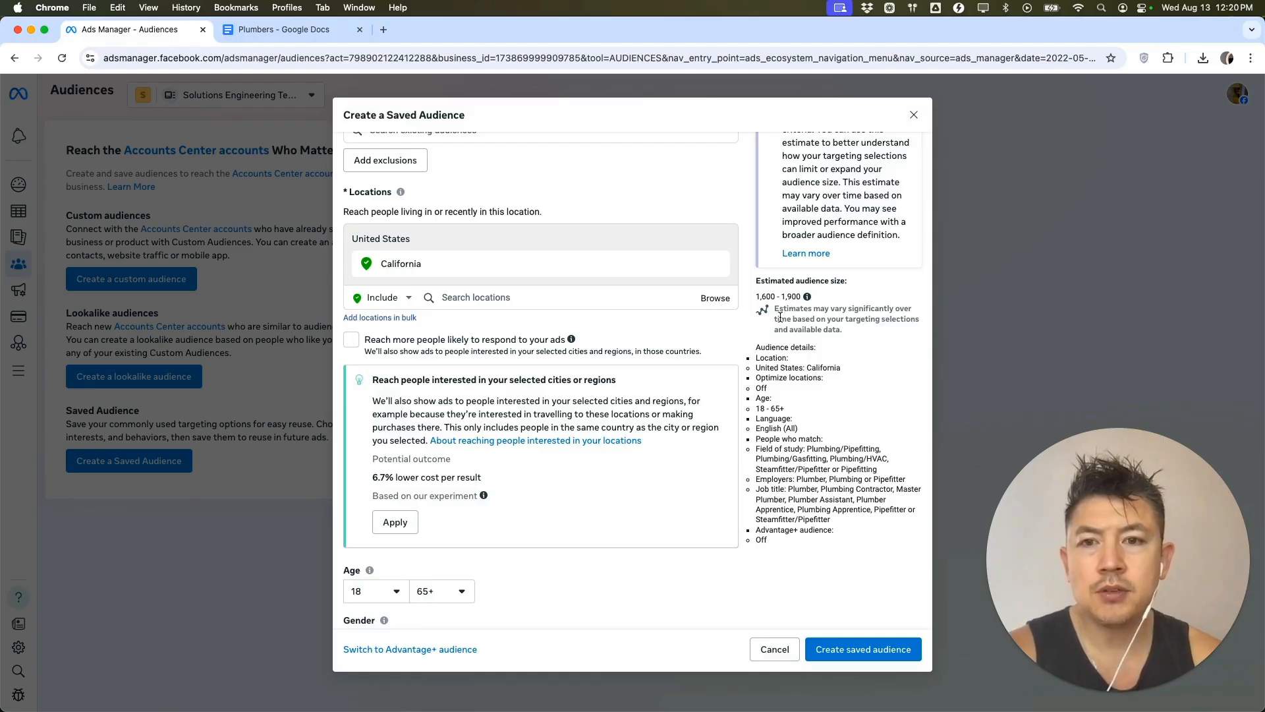
pyautogui.scroll(-7, 750, 374)
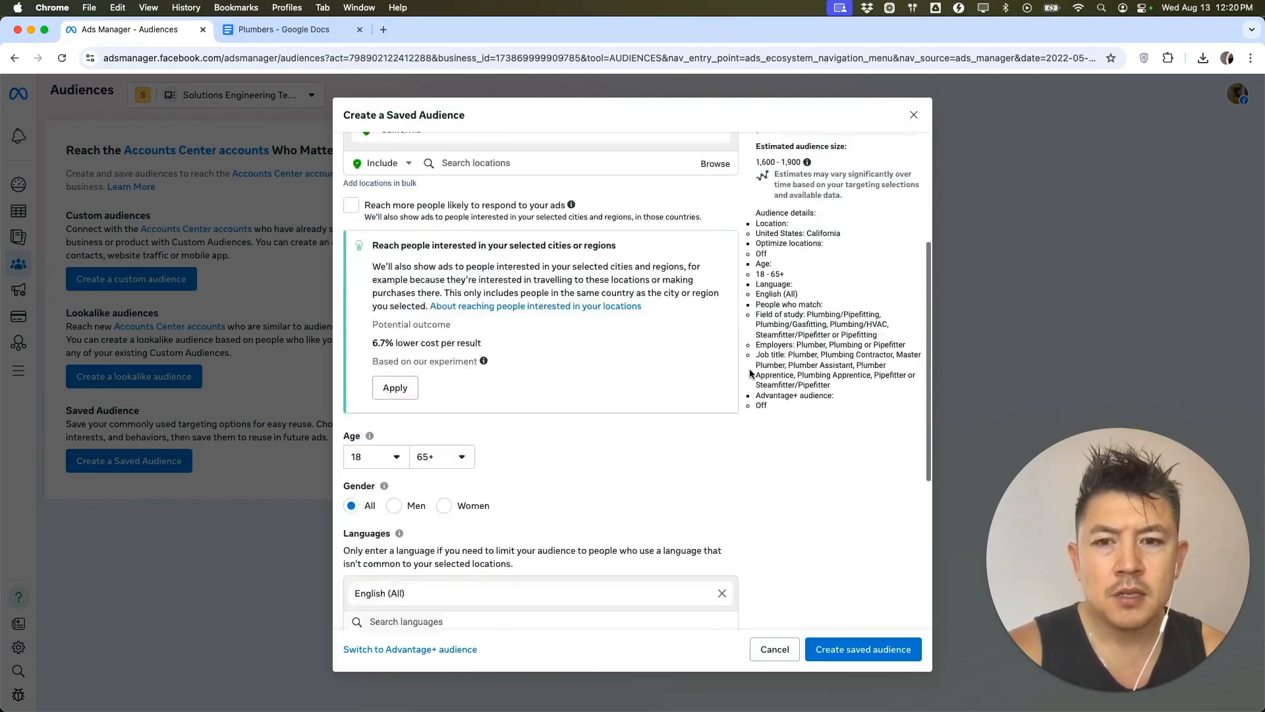
pyautogui.moveTo(535, 537)
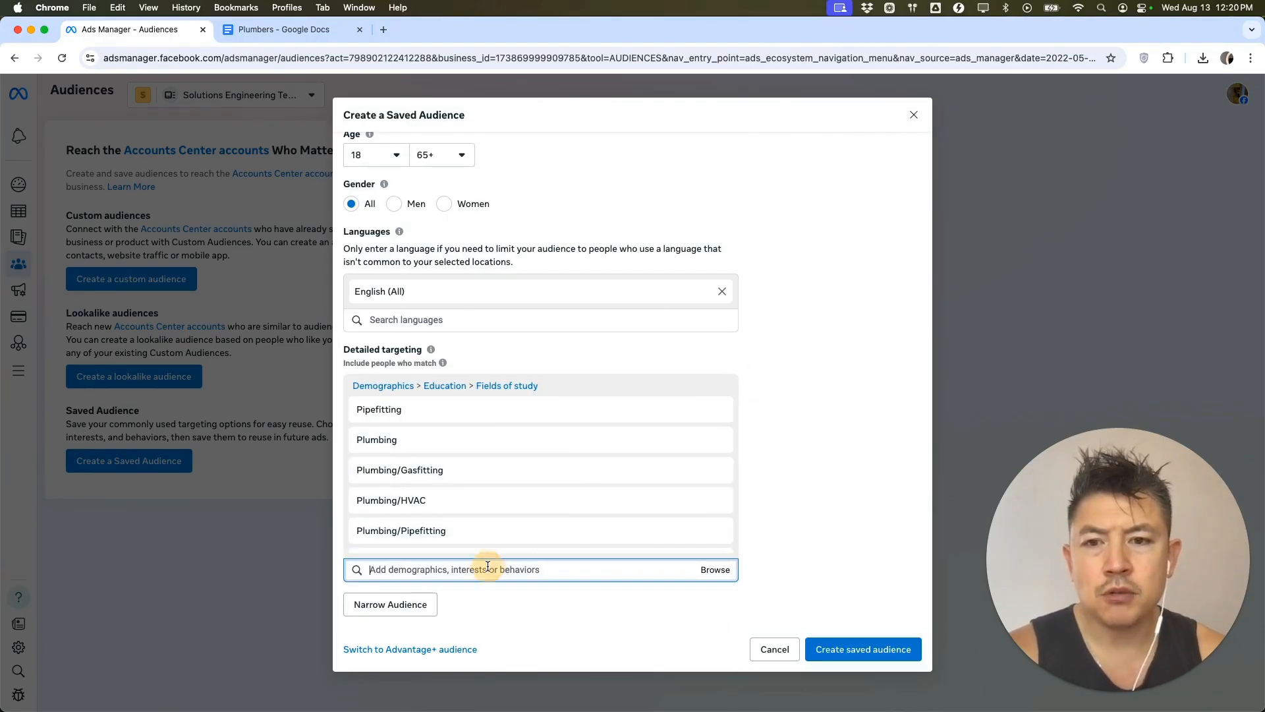
pyautogui.scroll(7, 773, 273)
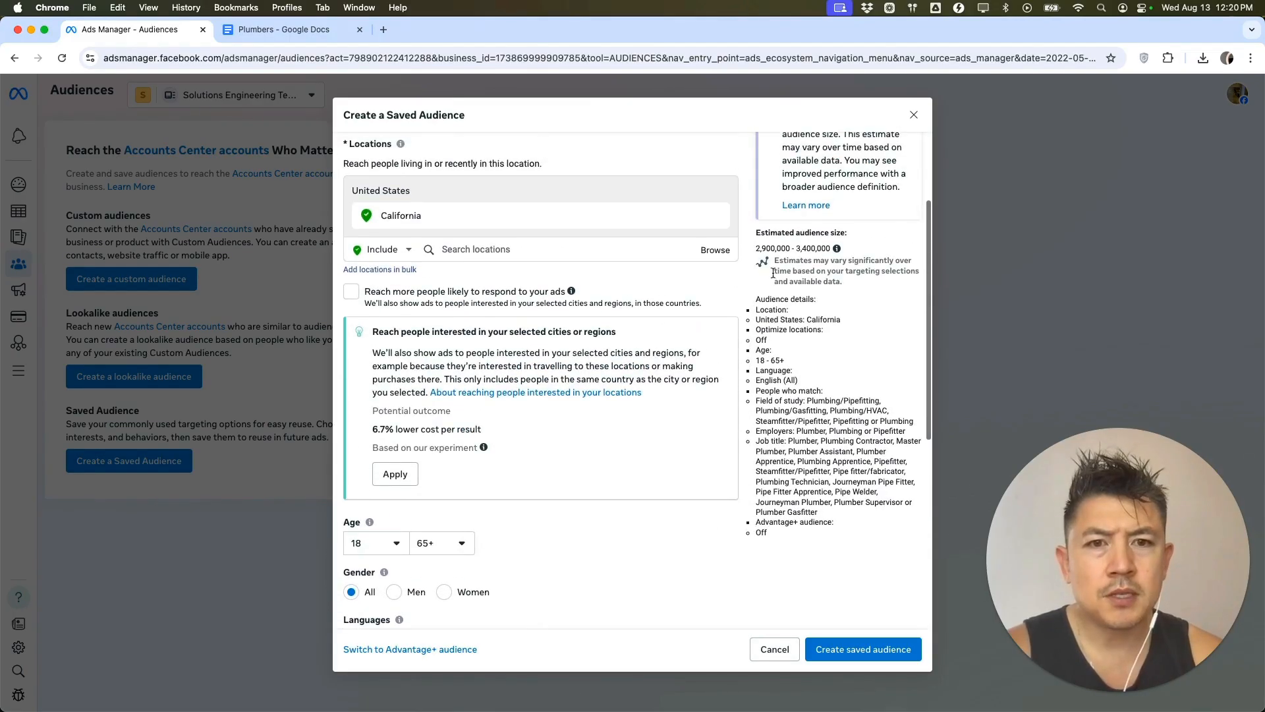
pyautogui.moveTo(757, 248); pyautogui.dragTo(832, 249)
pyautogui.click(750, 231)
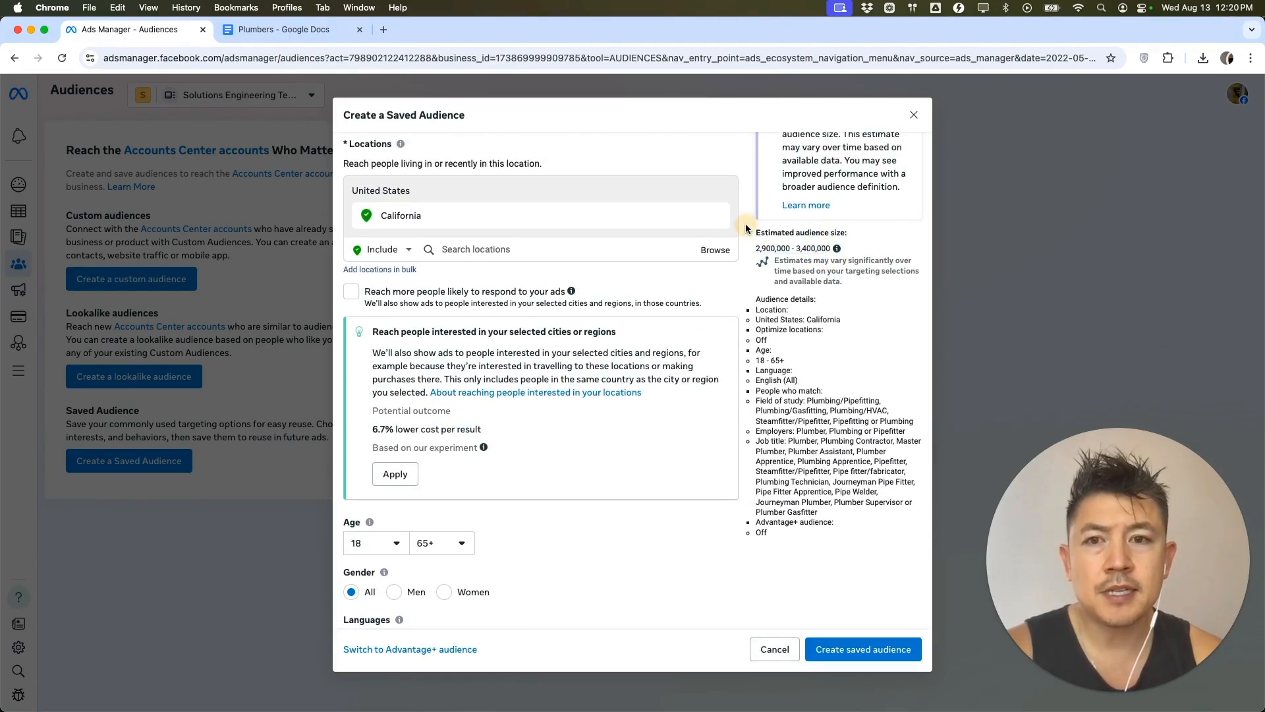
# Step: Check the end of the detailed targeting list and create the saved audience for plumbers in California
pyautogui.scroll(-6, 748, 297)
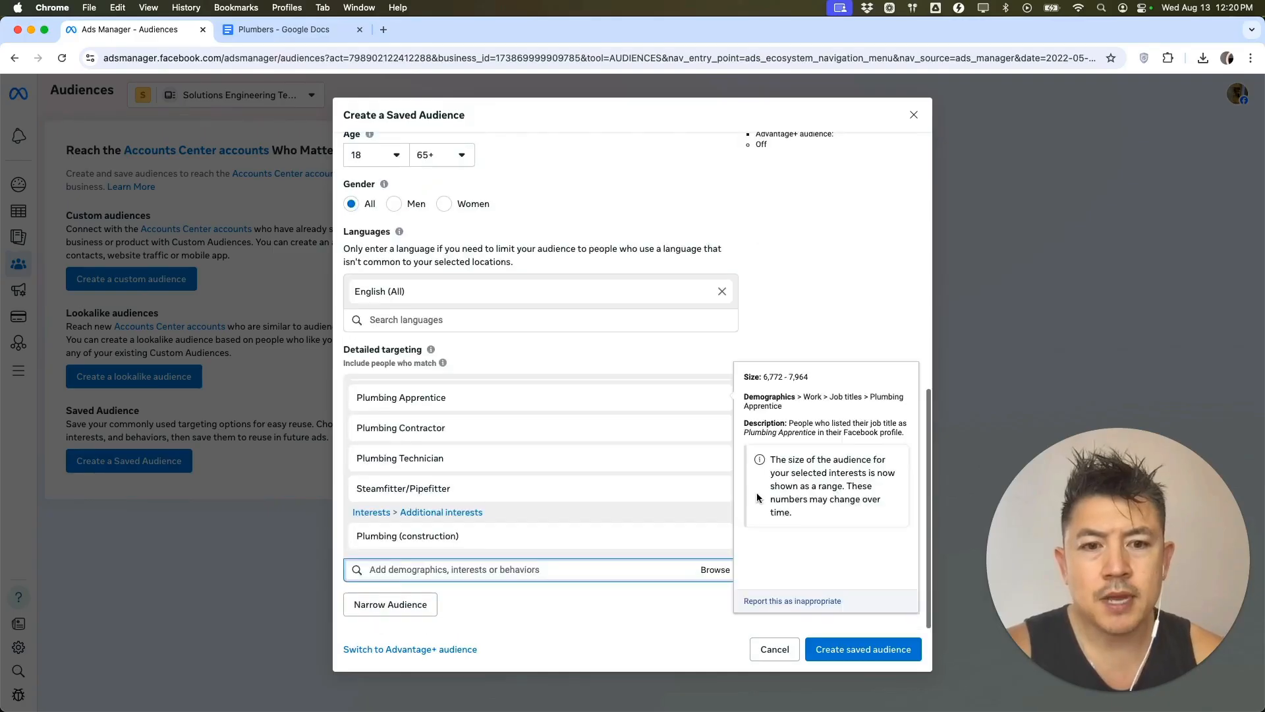
pyautogui.click(842, 651)
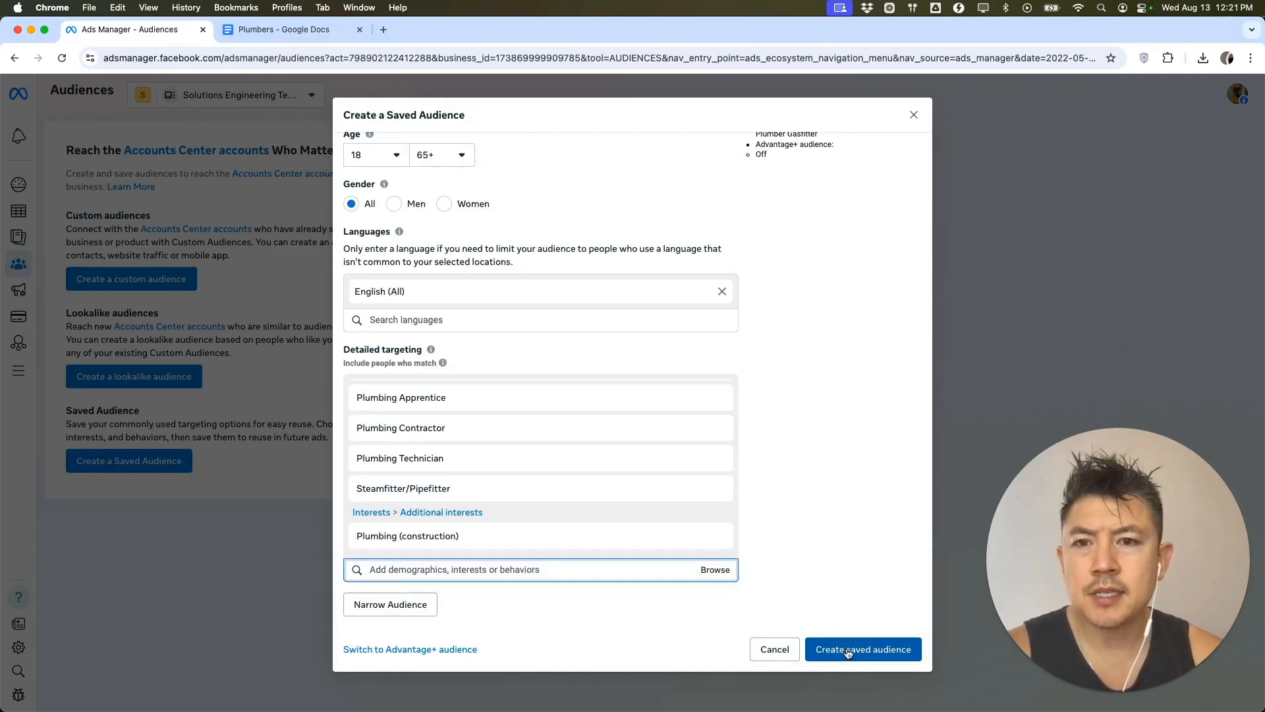